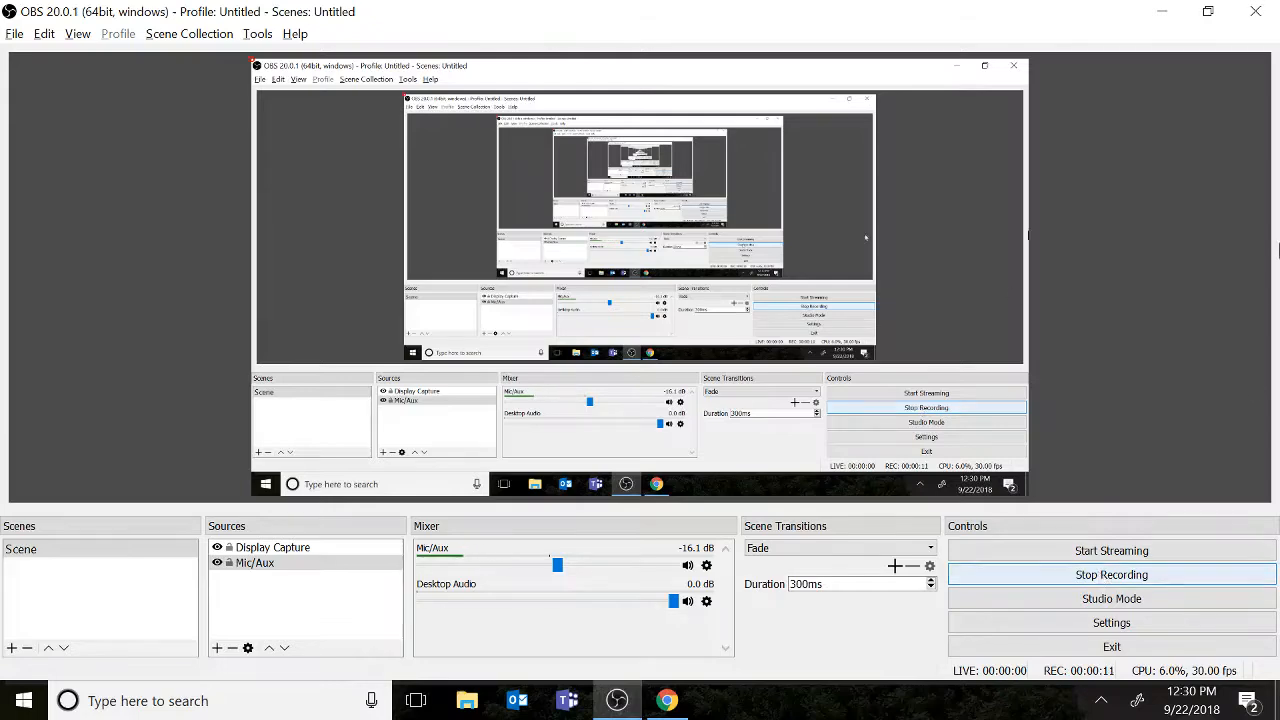
Download the SHU SMIF 9.21.18.csv email attachment and open it in Excel, dismissing the add-in error messages.
left_click(1160, 11)
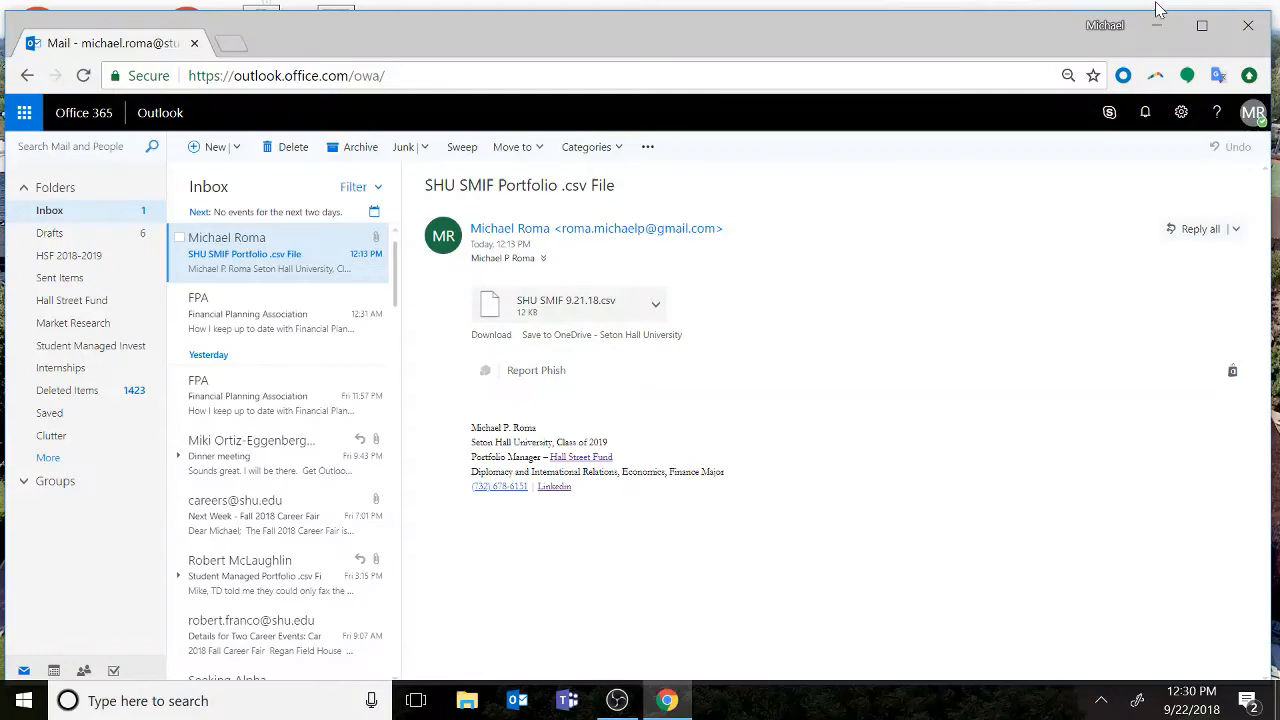
left_click(499, 339)
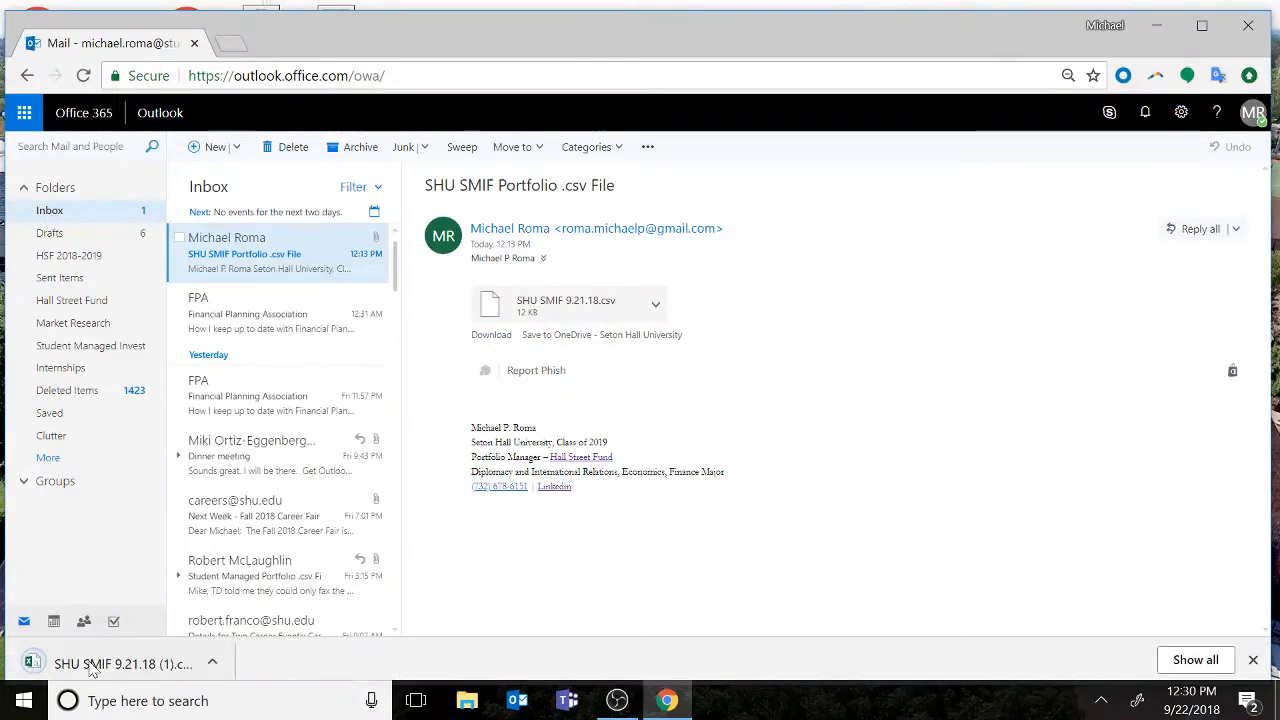
left_click(92, 665)
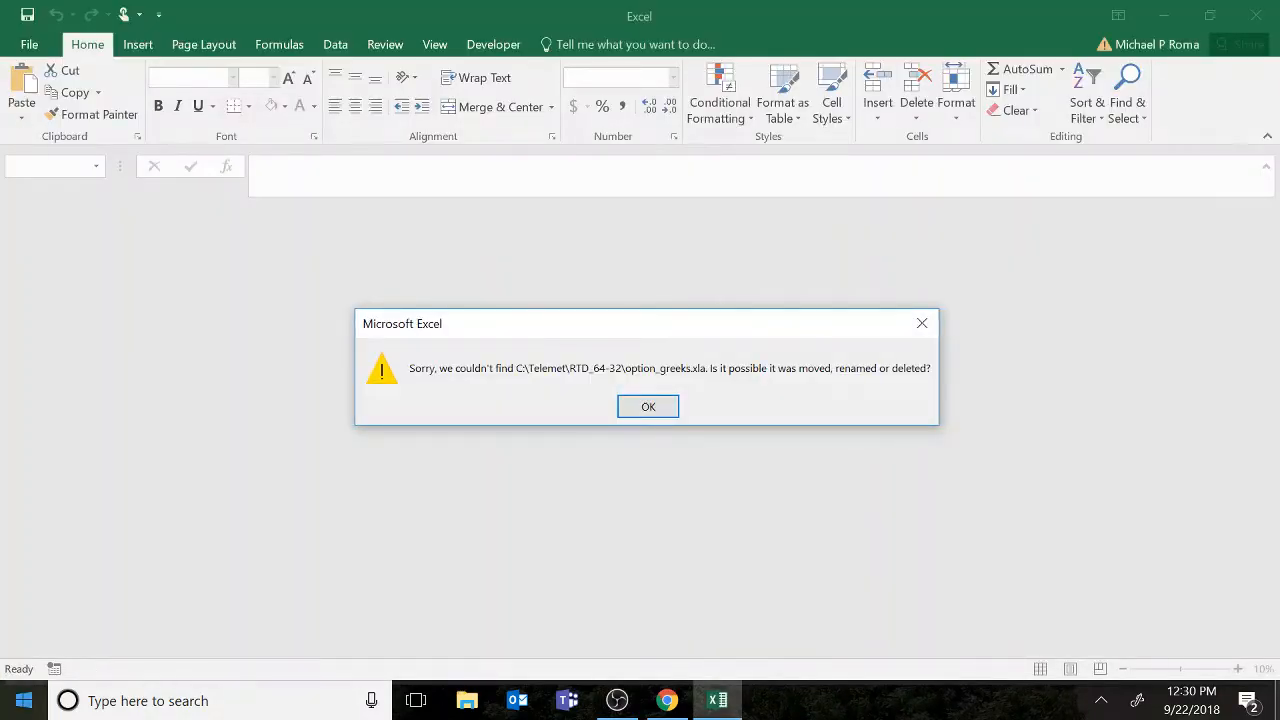
left_click(645, 405)
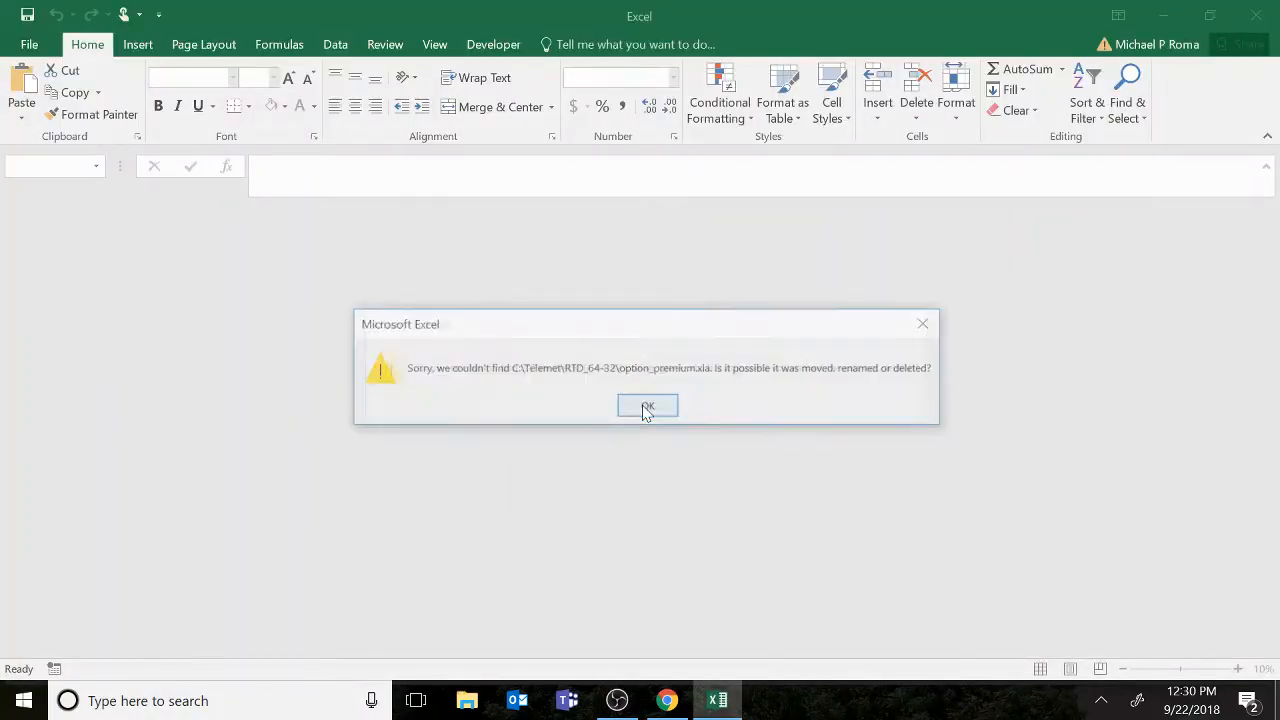
left_click(642, 405)
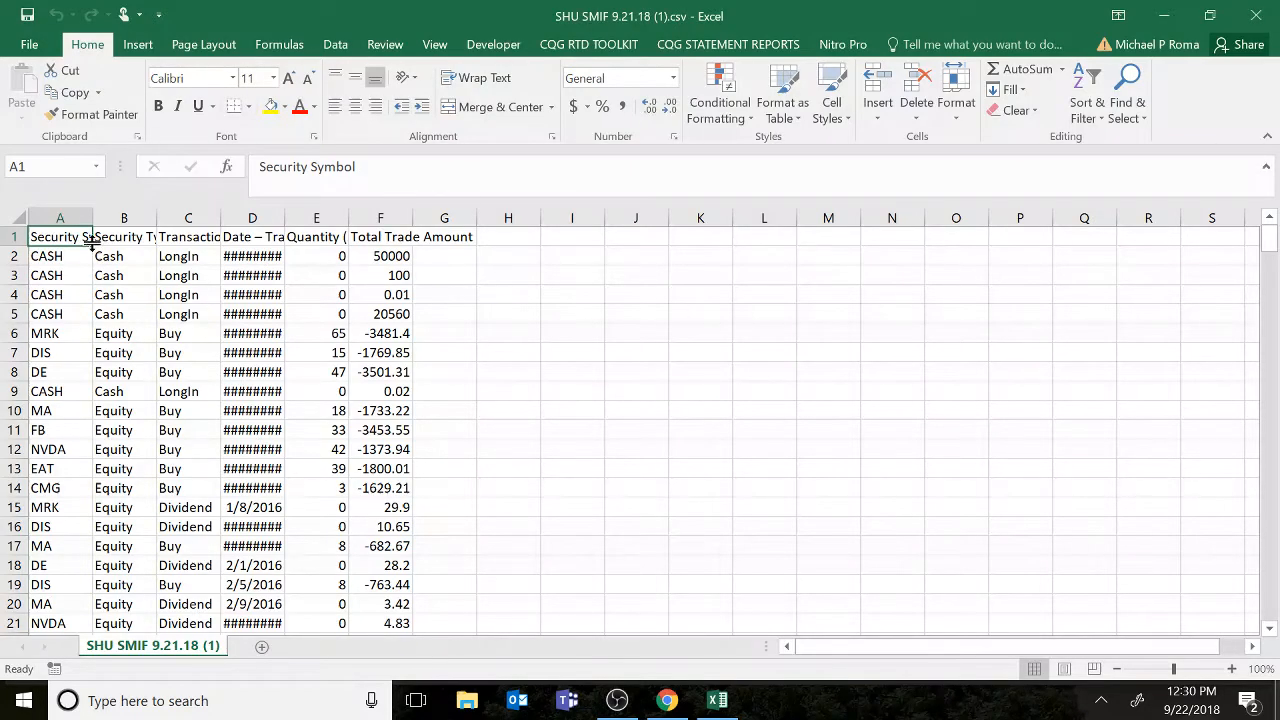
Select the whole data table from the header row down and autofit the column widths.
left_click_drag(88, 241, 91, 244)
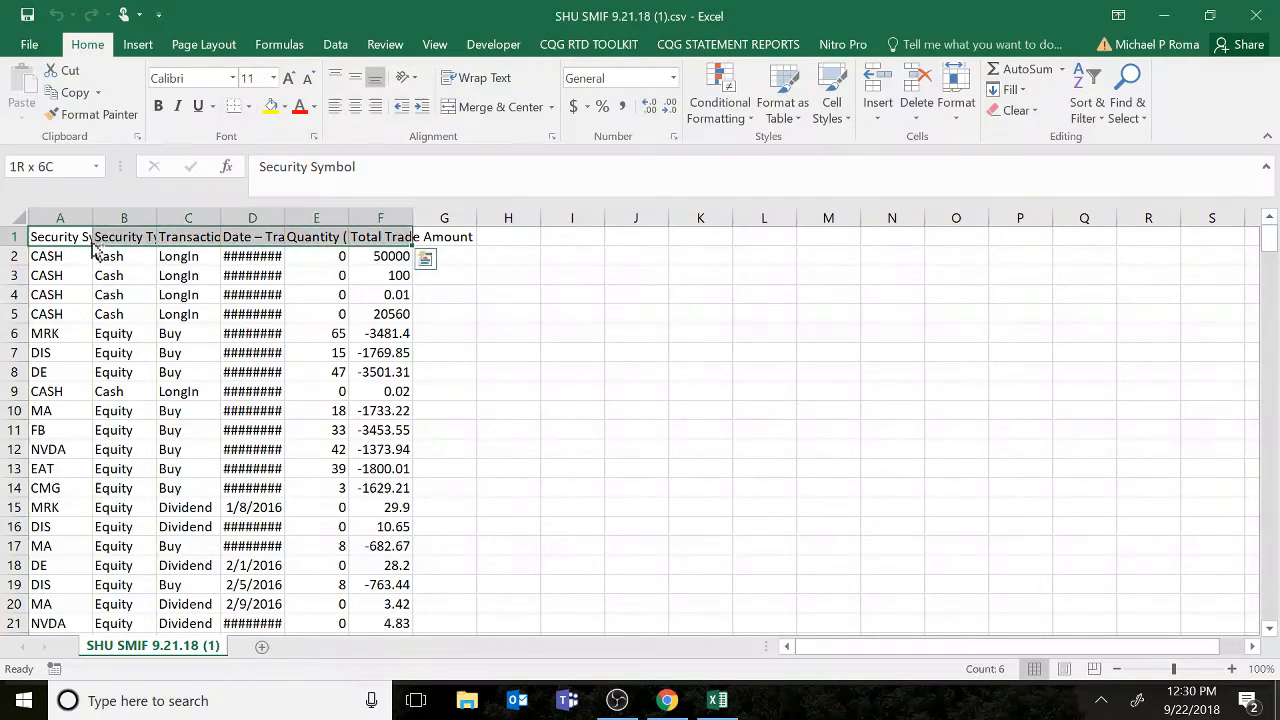
key("ctrl+shift+Down")
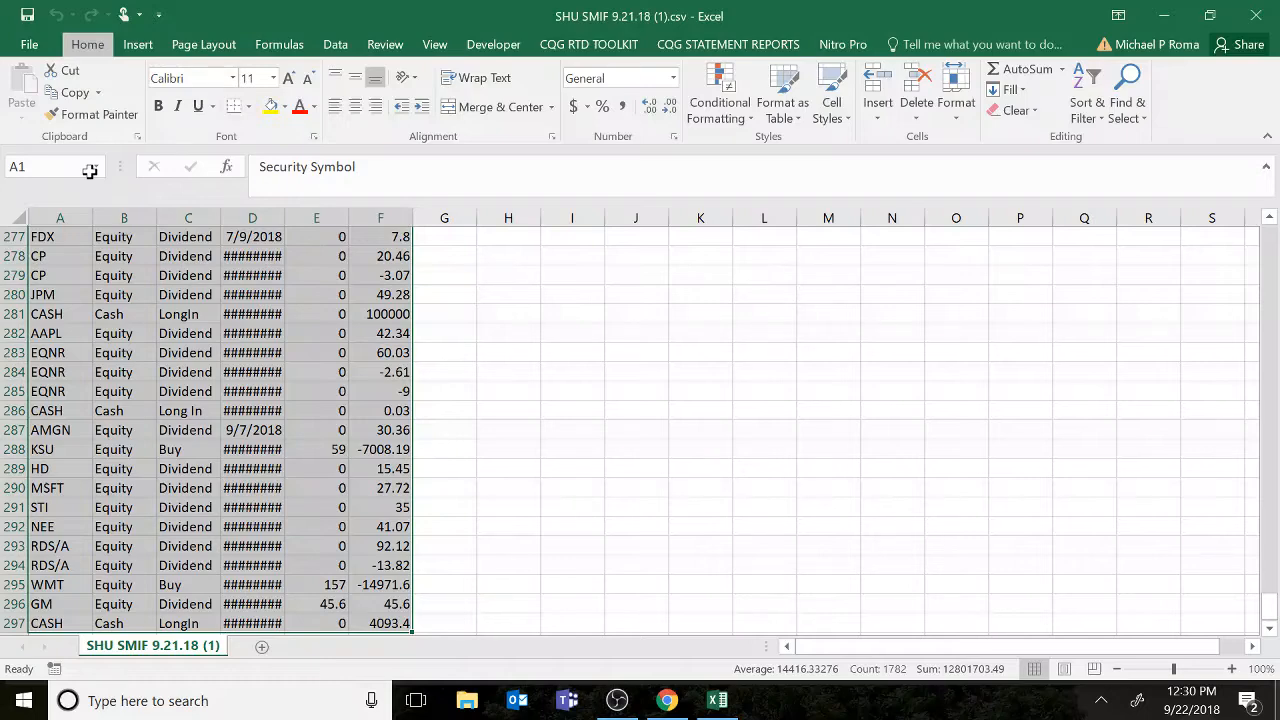
key("alt+h")
key("o")
key("i")
key("Return")
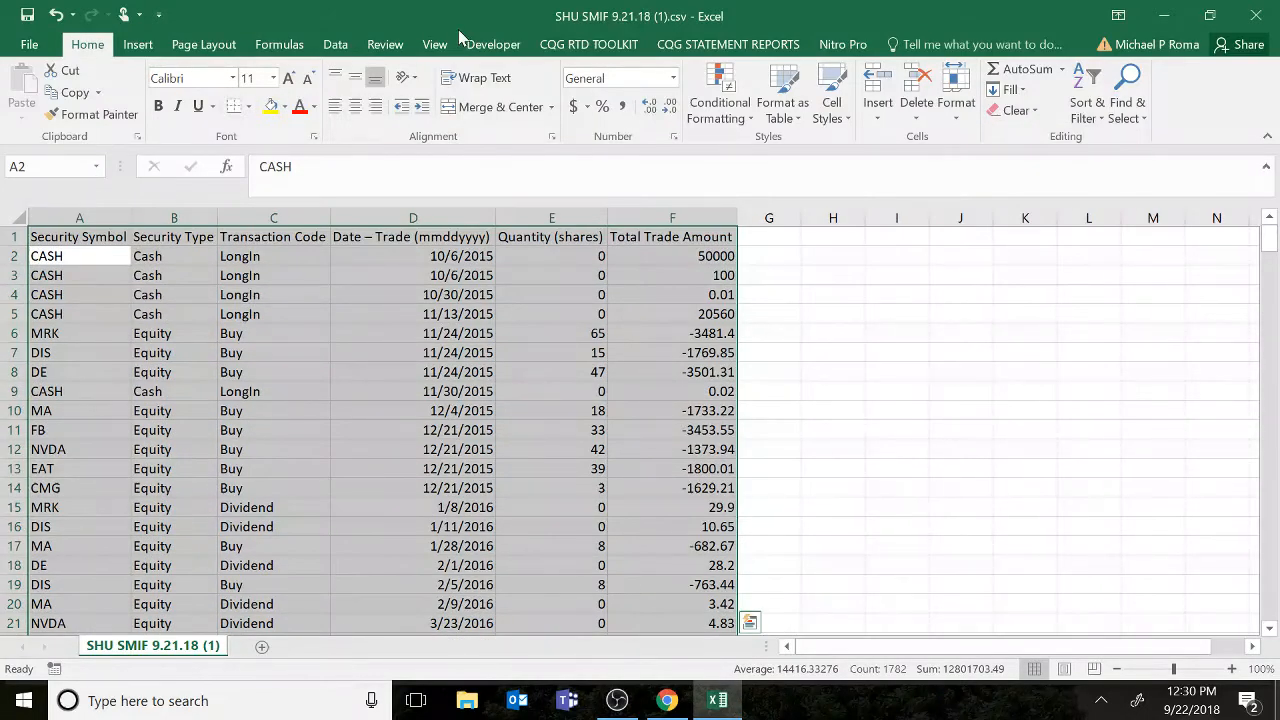
left_click(822, 253)
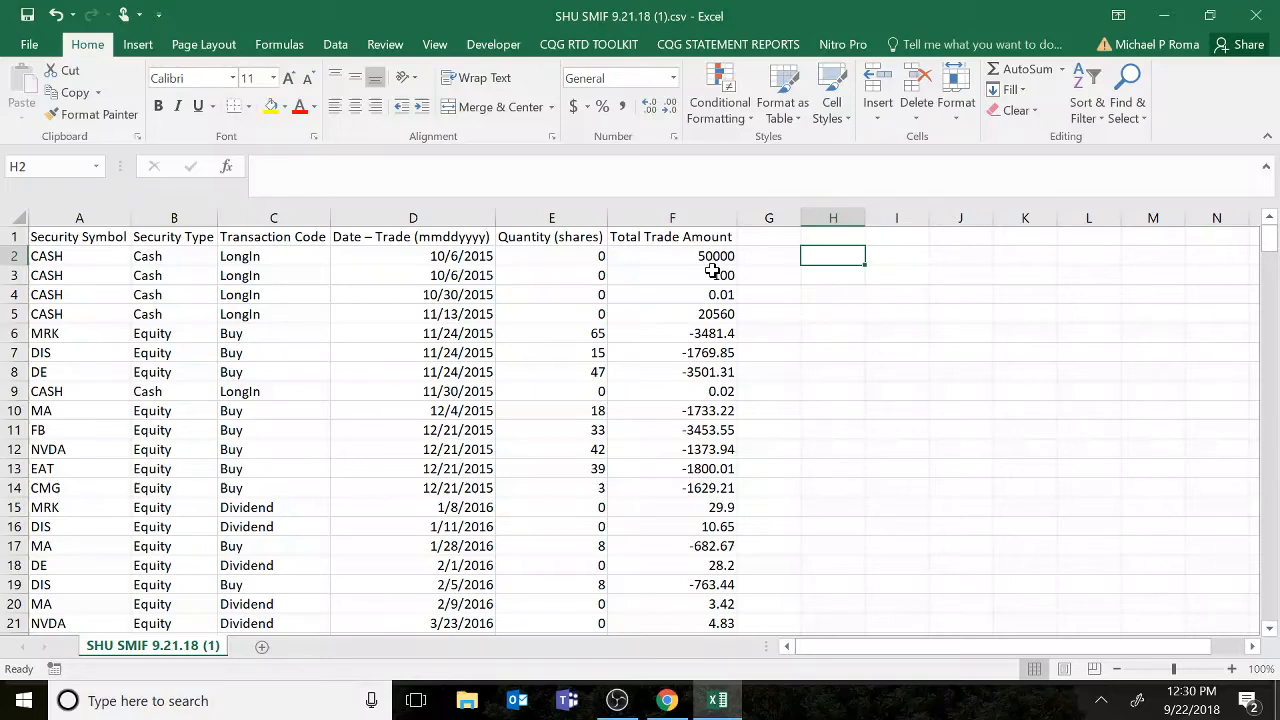
Save the workbook as CSV (Comma delimited) into the C:\Telemet\CSV folder, keeping the CSV format.
left_click(24, 50)
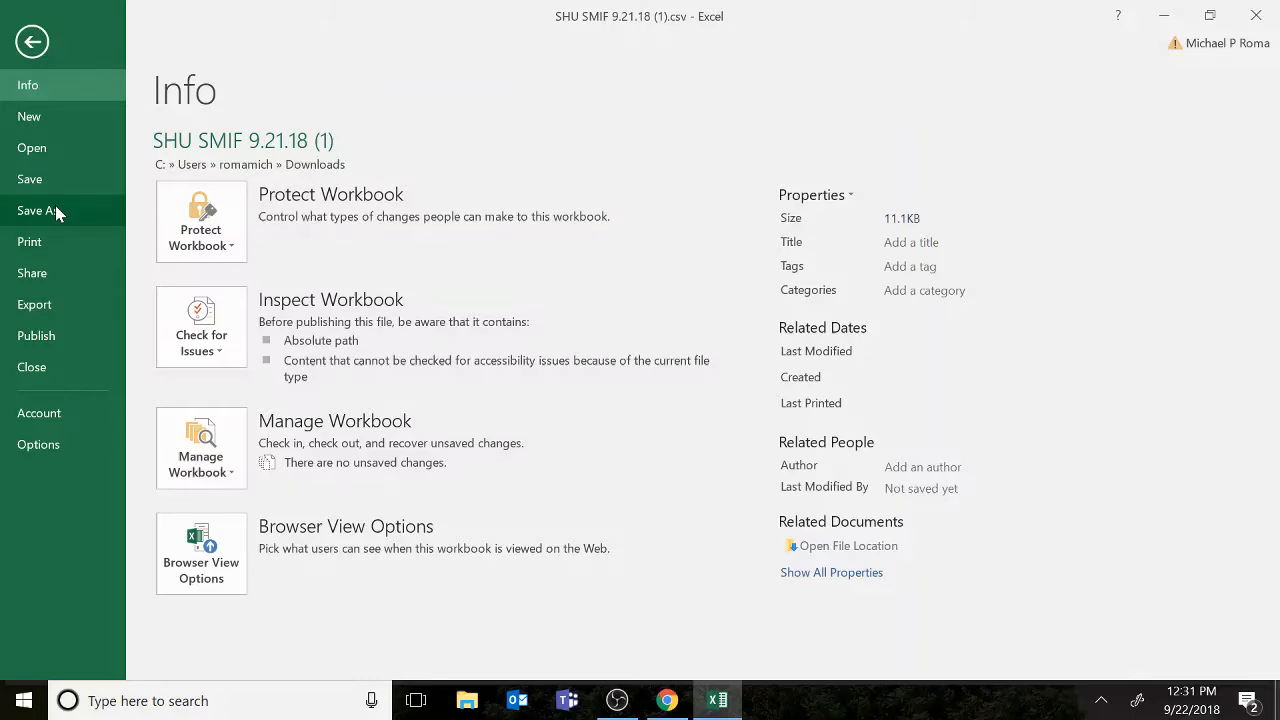
left_click(55, 208)
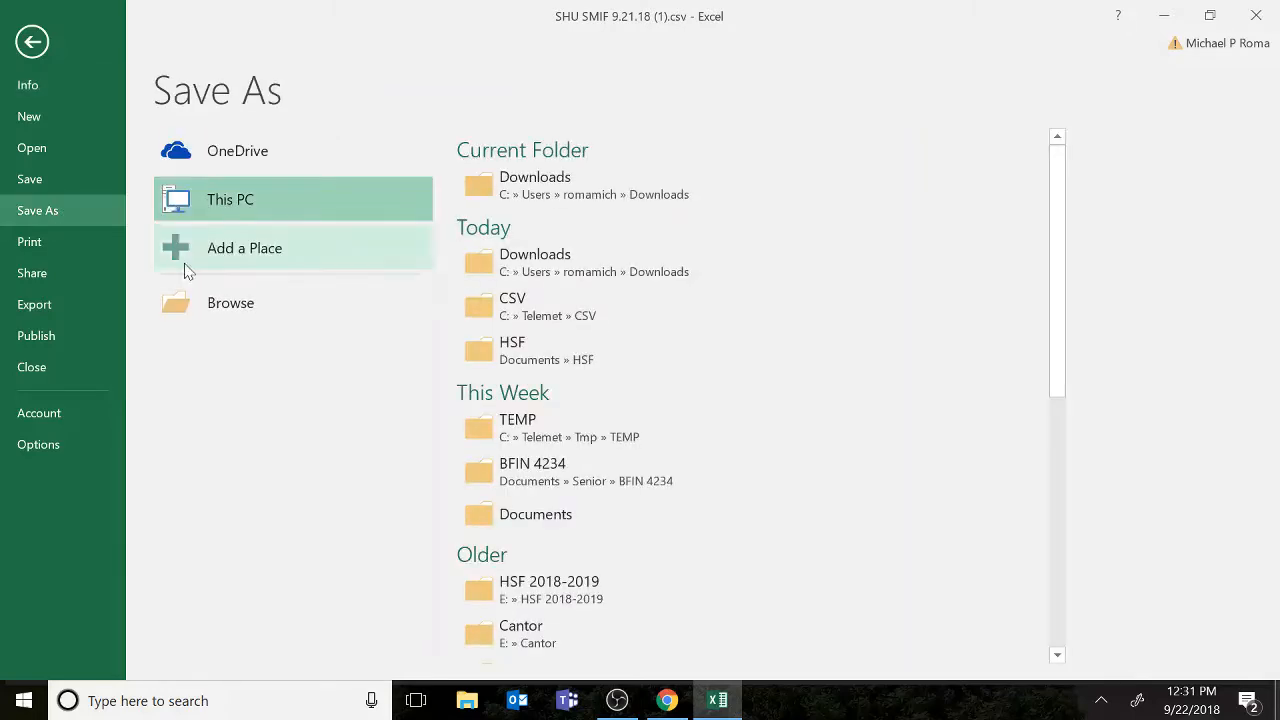
left_click(279, 305)
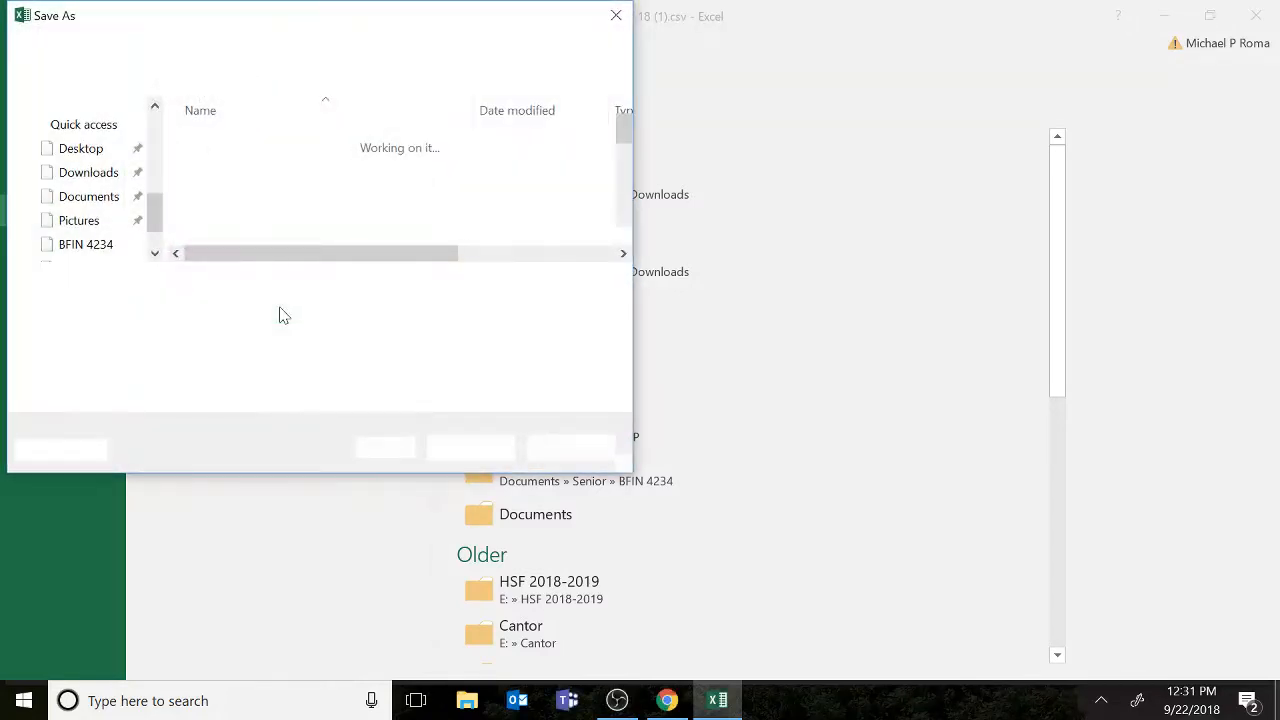
left_click(95, 253)
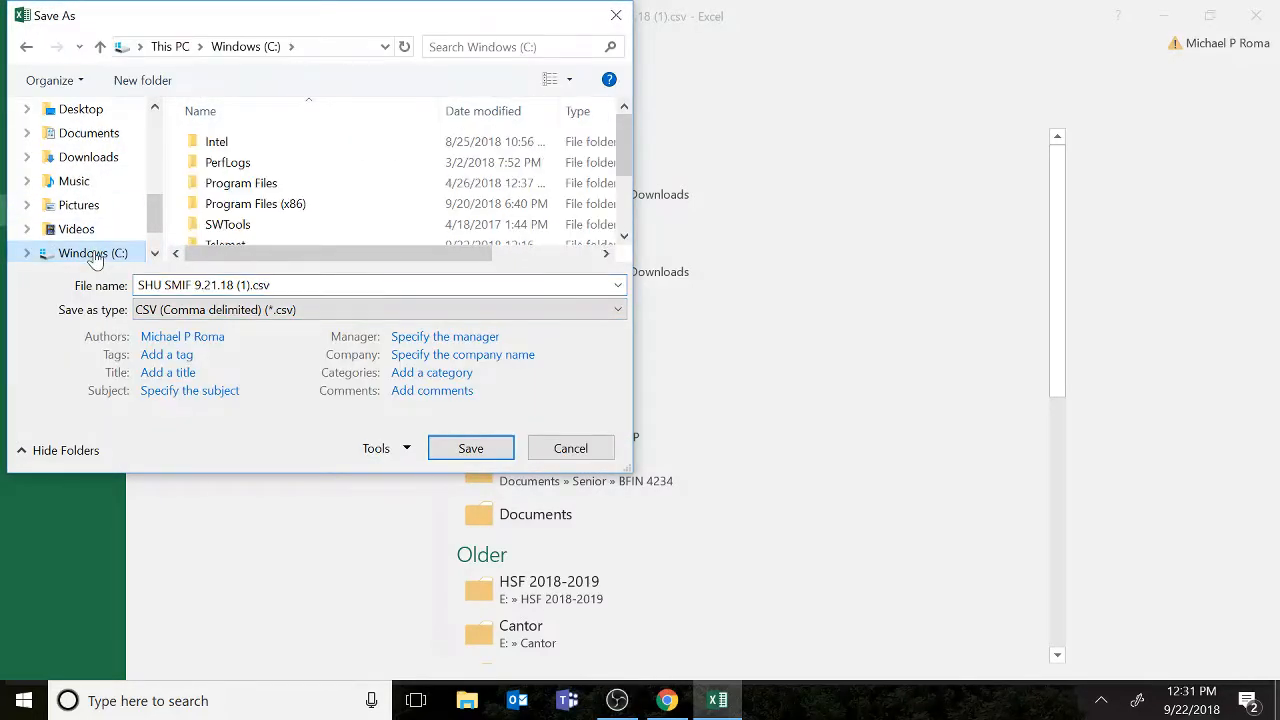
left_click_drag(619, 150, 627, 192)
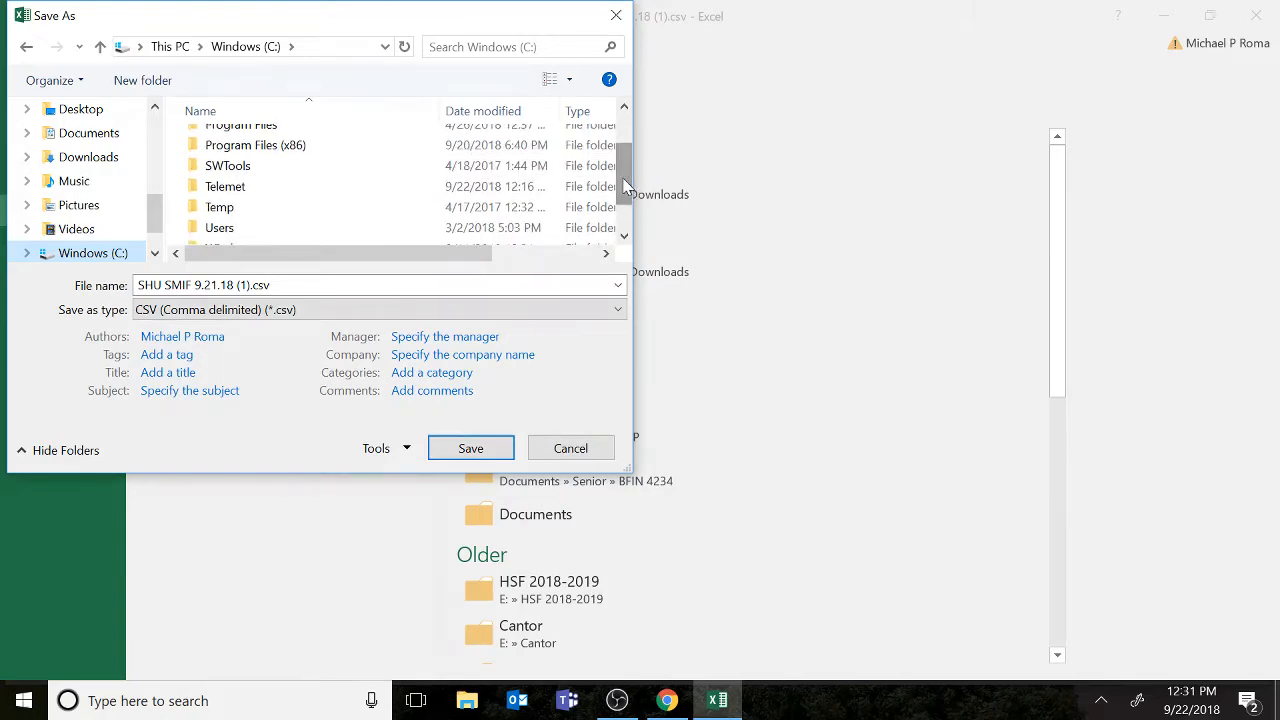
left_click(248, 194)
double_click(248, 194)
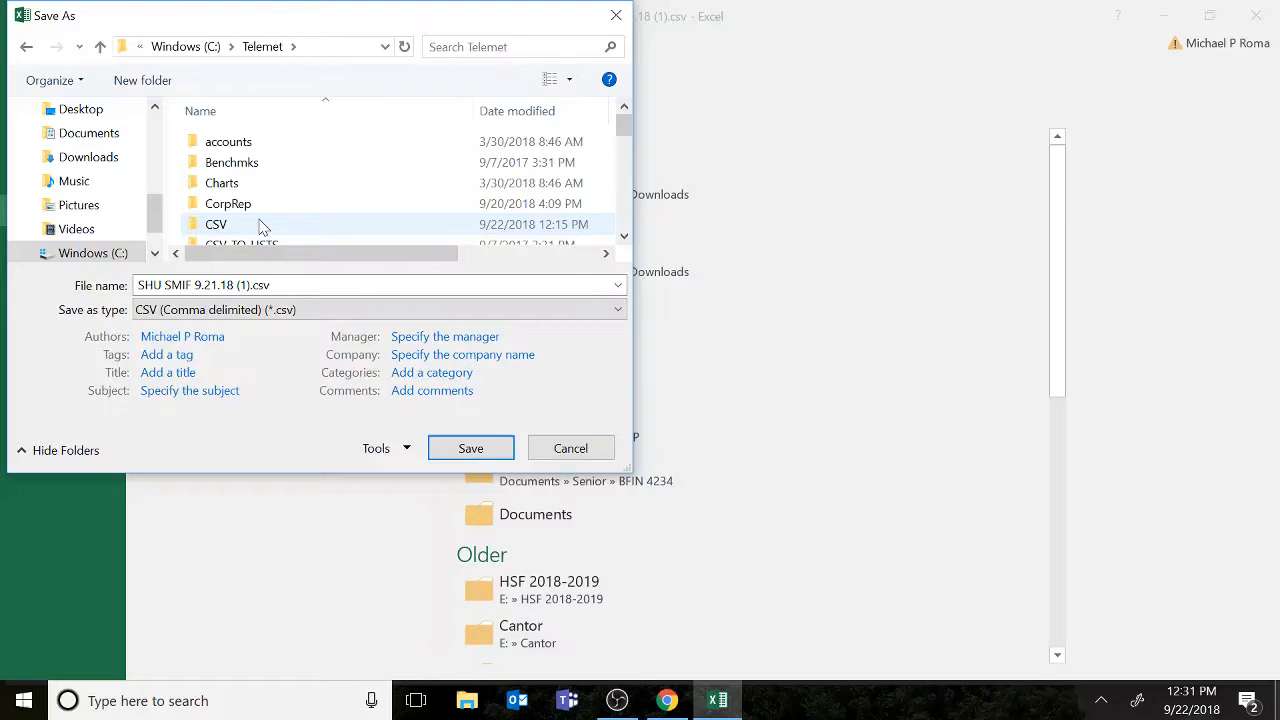
double_click(262, 225)
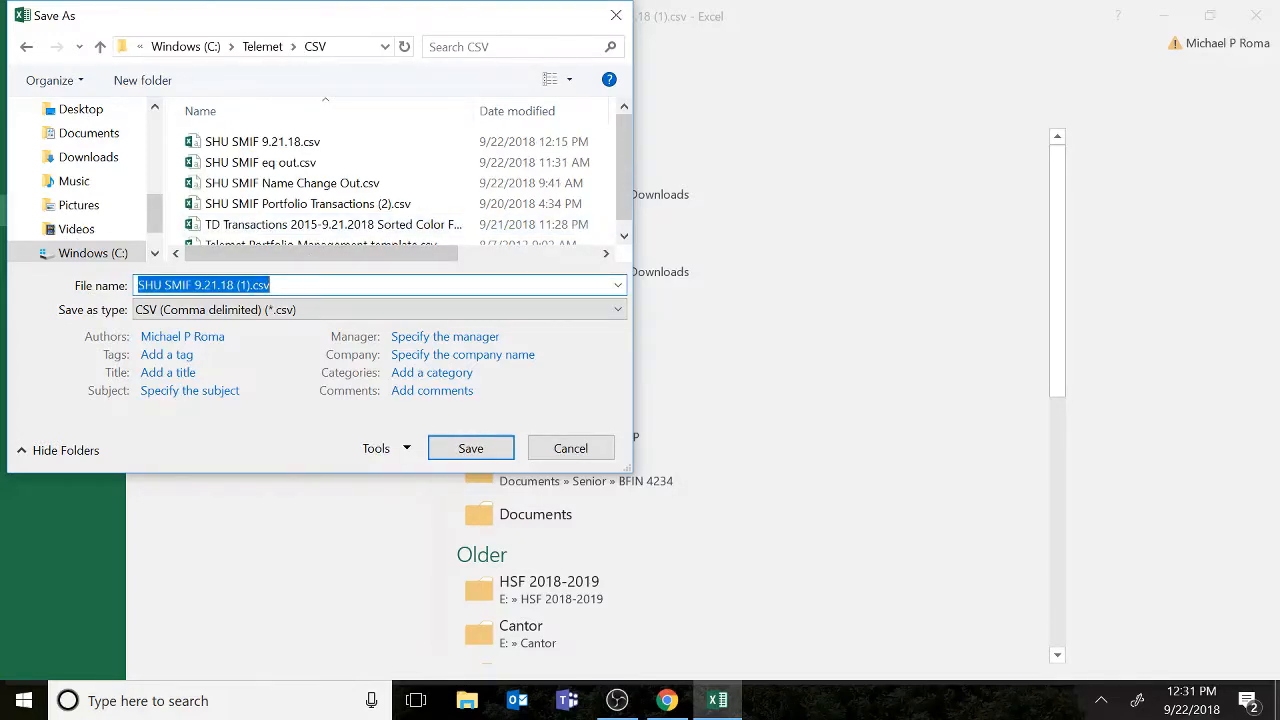
left_click(472, 449)
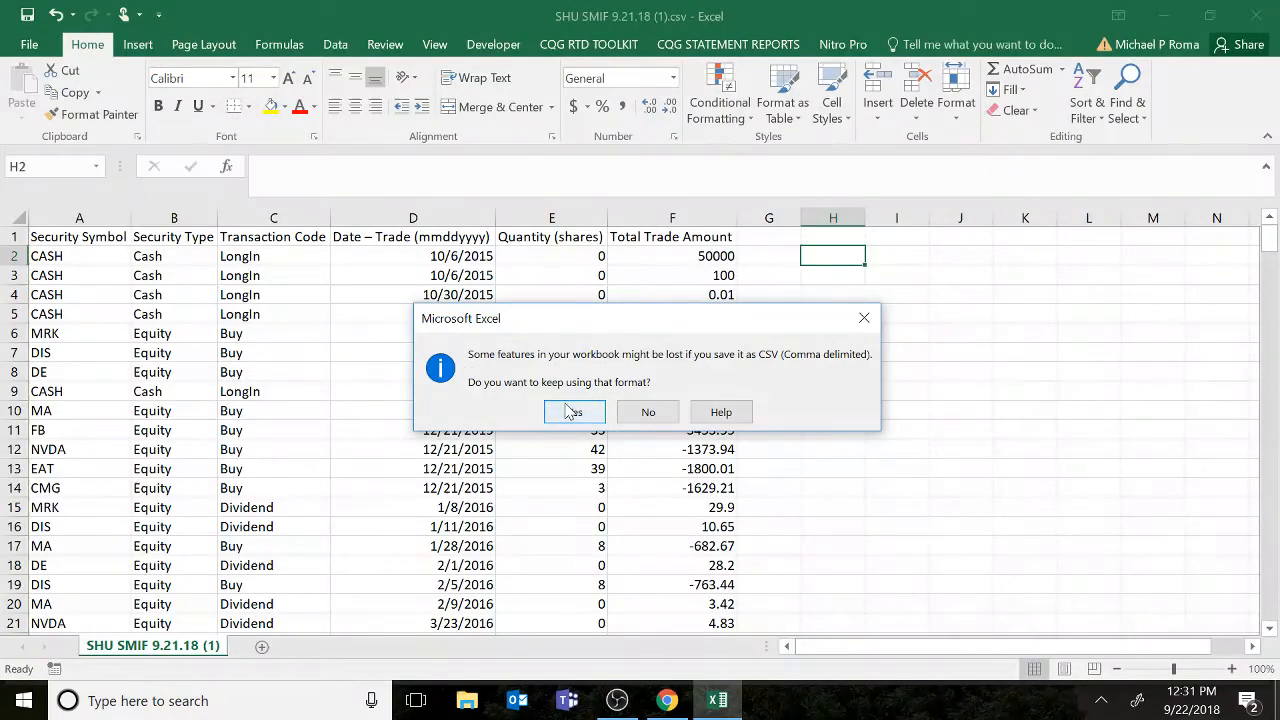
left_click(571, 411)
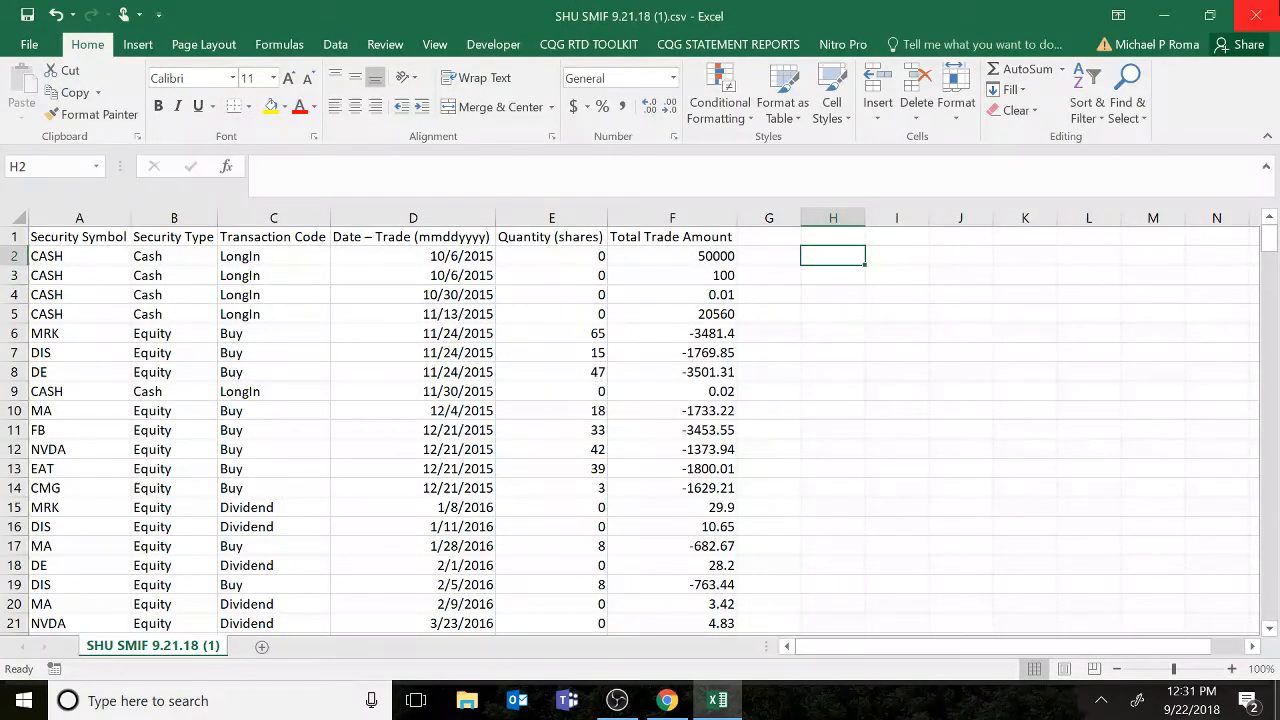
Close Excel, saving the file again over the existing CSV copy and keeping the CSV format.
left_click(1255, 14)
left_click(551, 372)
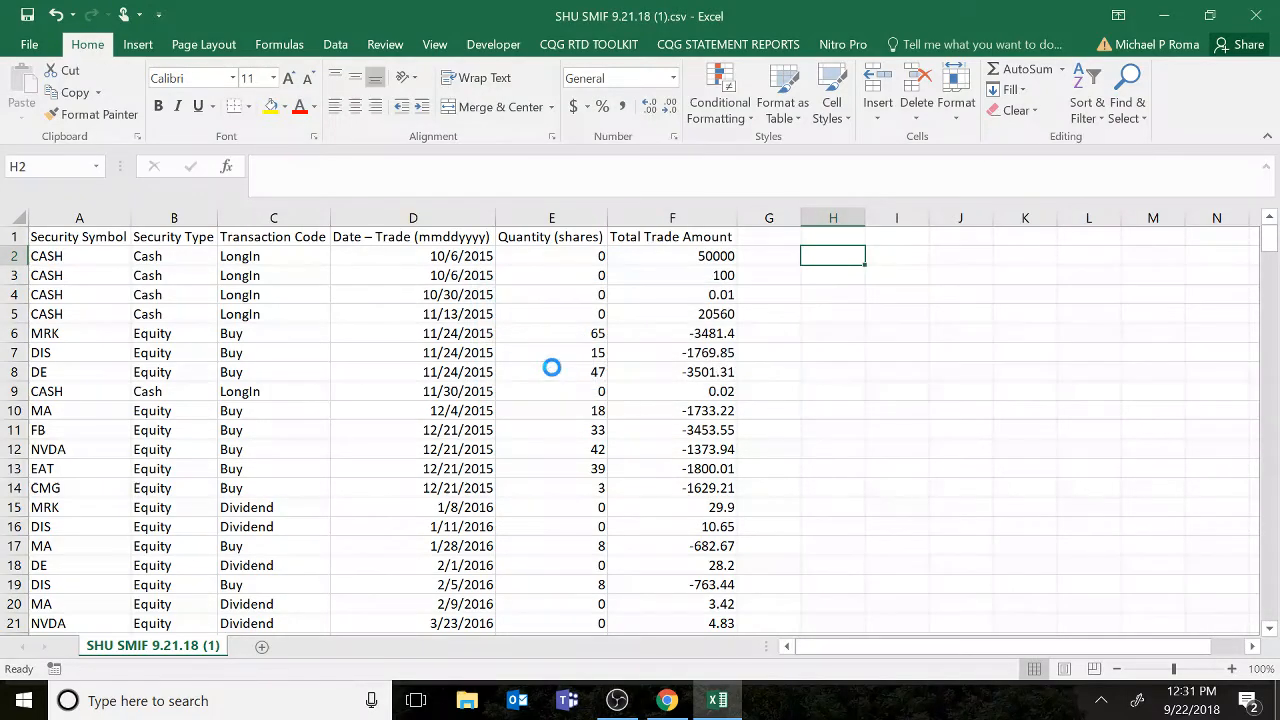
left_click(450, 456)
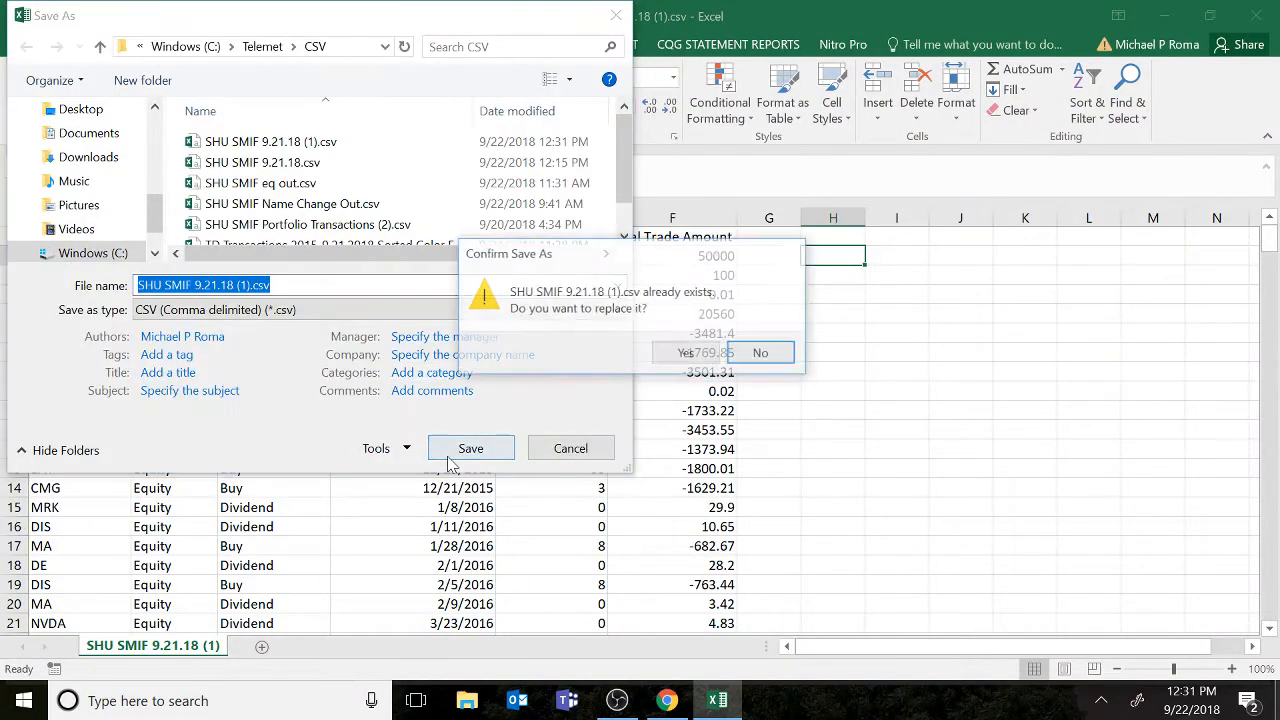
left_click(697, 354)
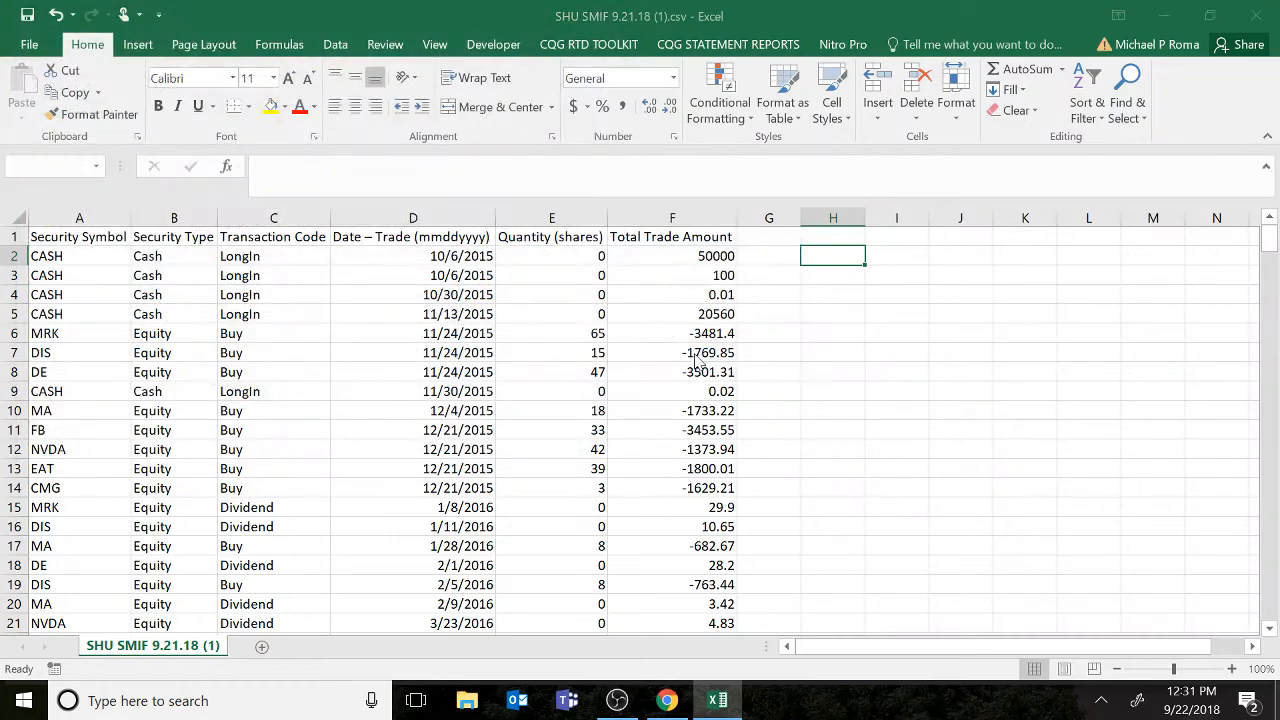
left_click(596, 410)
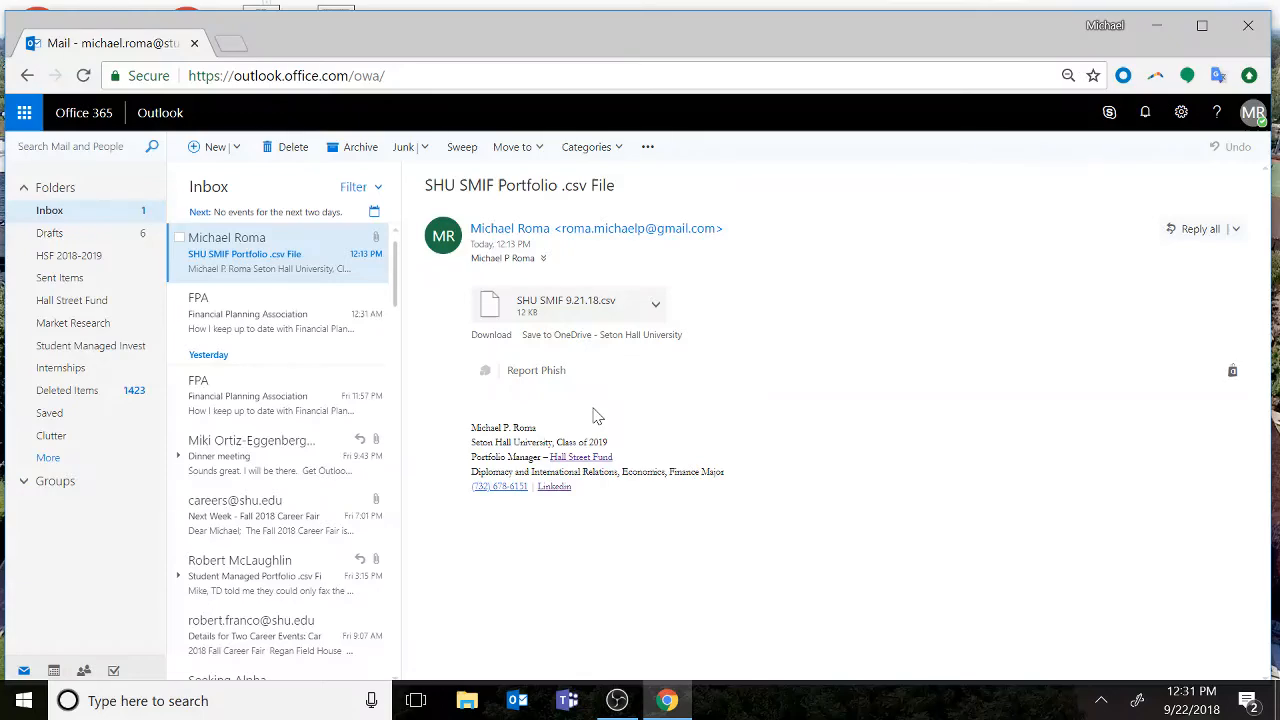
Launch Telemet and finish its start-up without loading previously saved settings.
key("super")
type("tel")
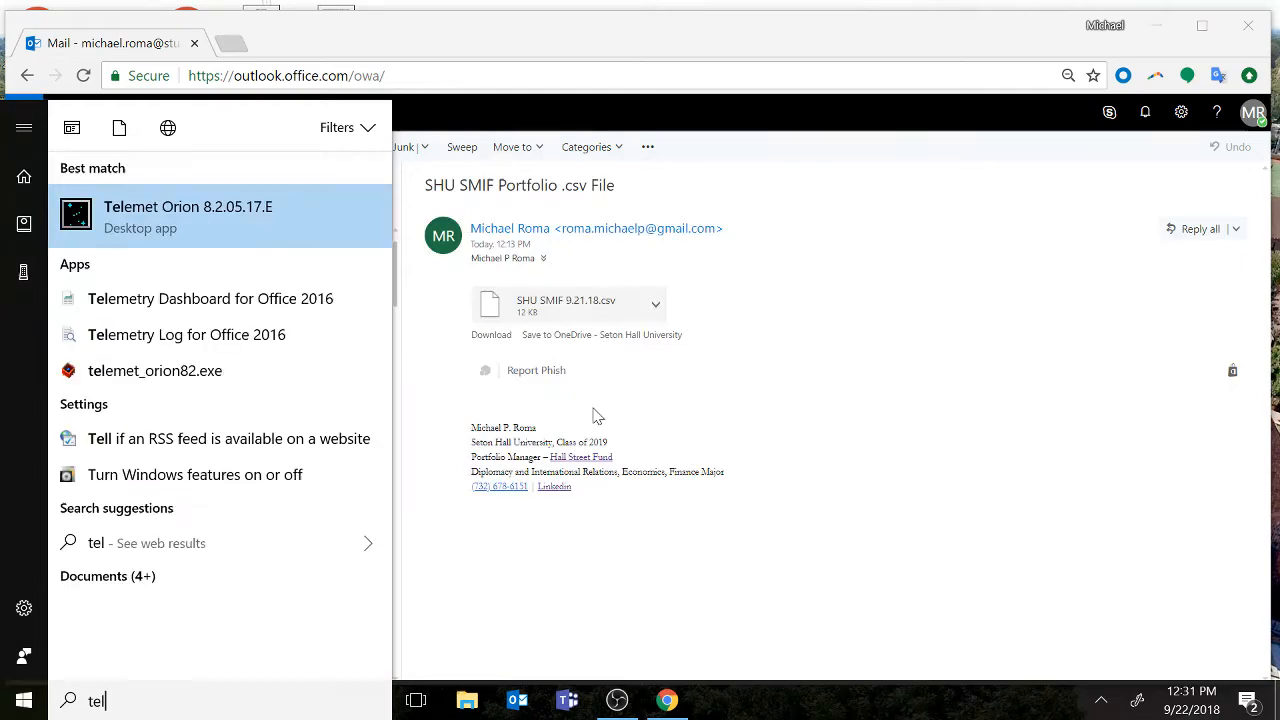
key("Return")
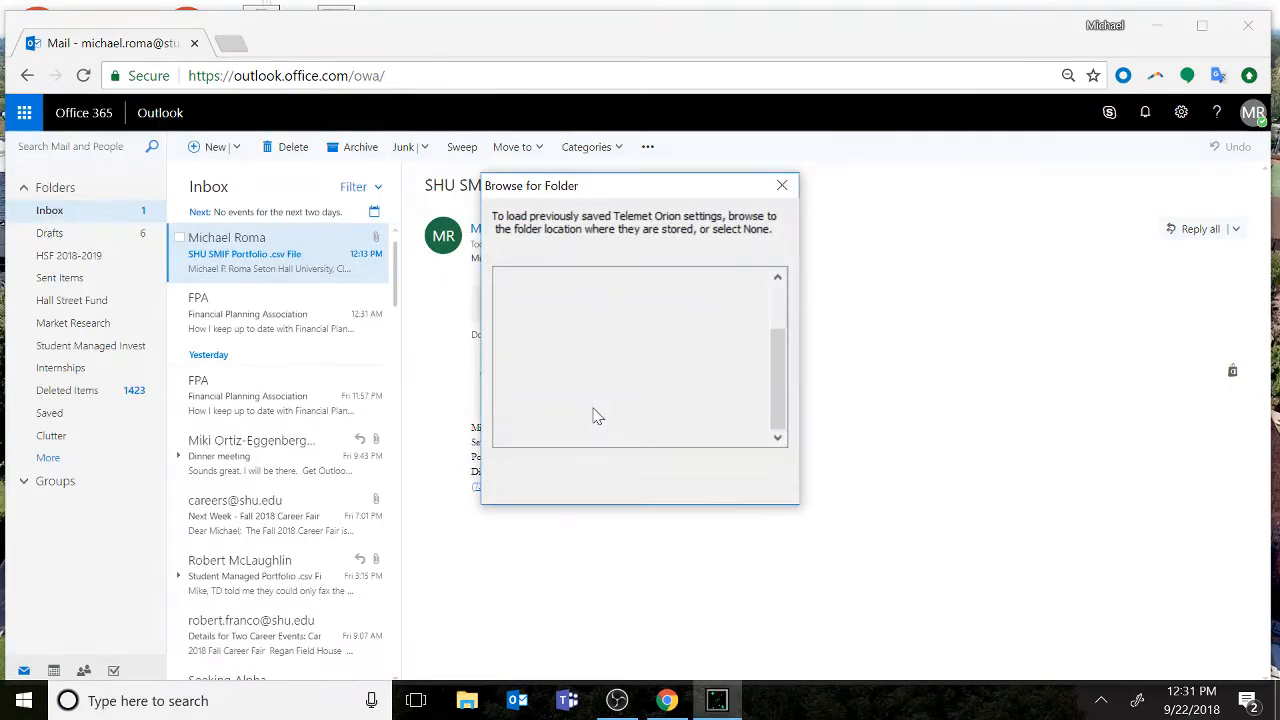
left_click(566, 472)
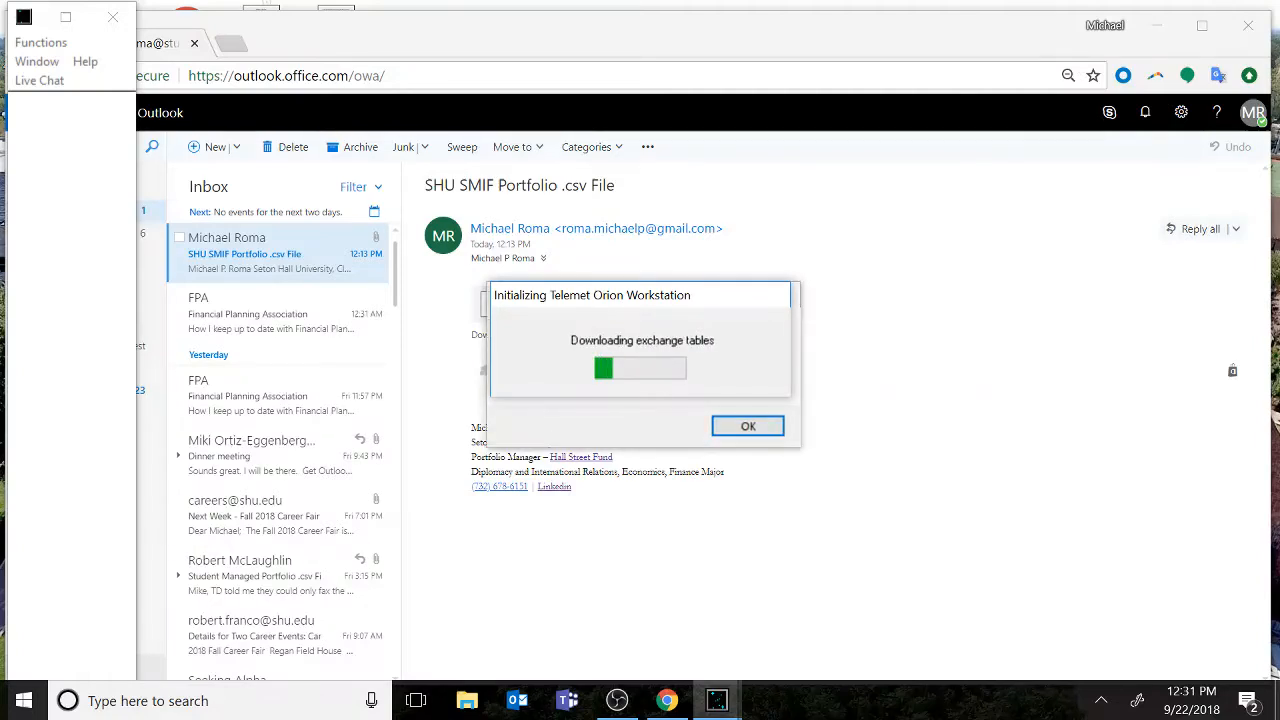
left_click(750, 429)
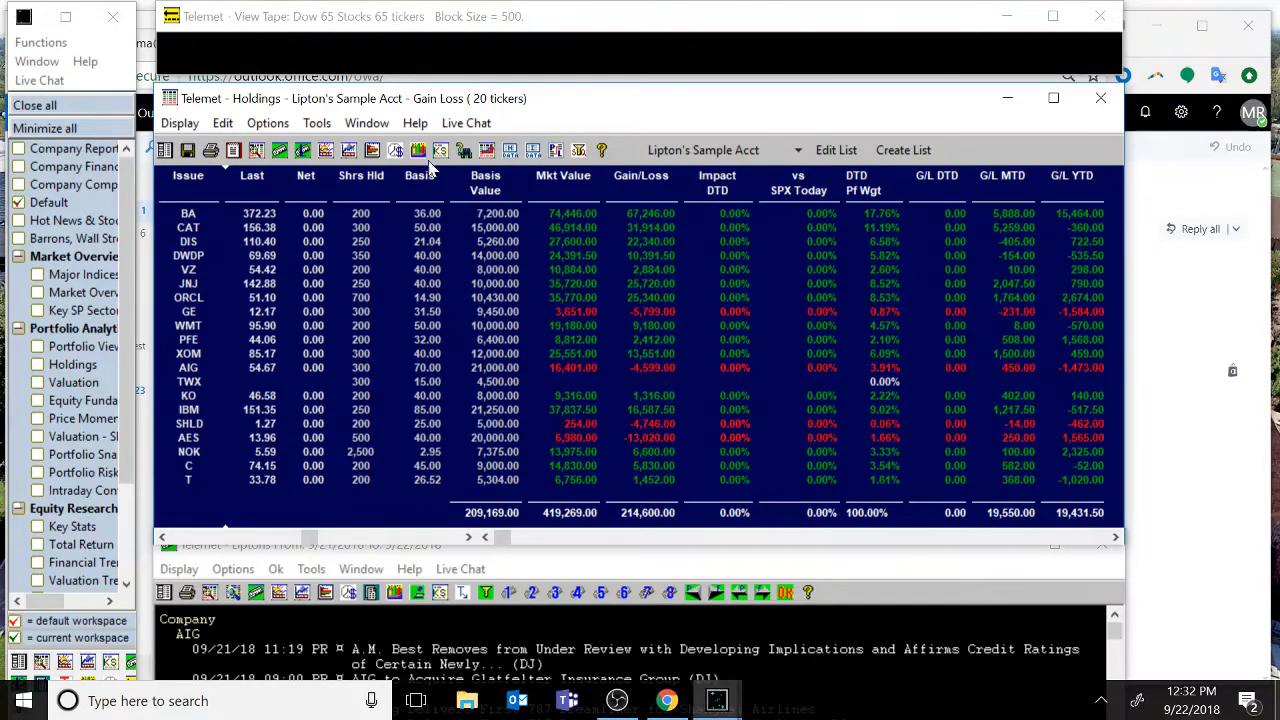
Import SHU SMIF 9.21.18 (1).CSV as the portfolio account in the Holdings window and maximize that window.
left_click(703, 155)
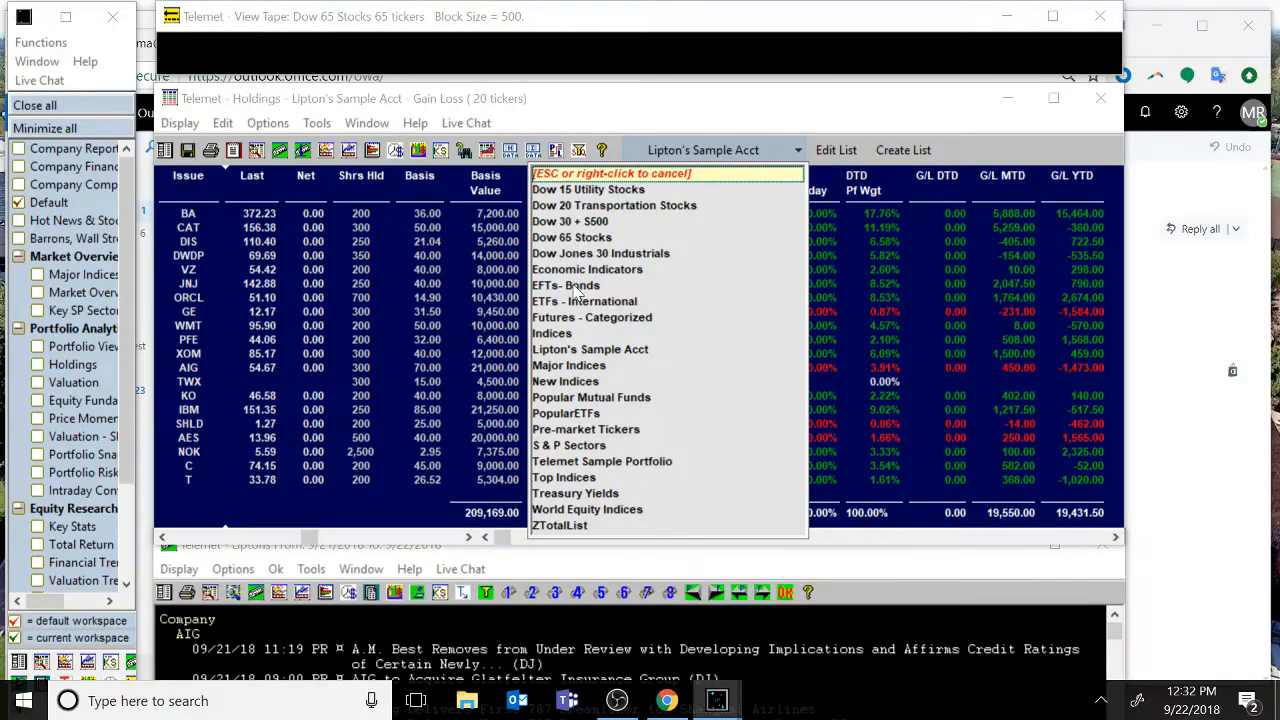
left_click(577, 446)
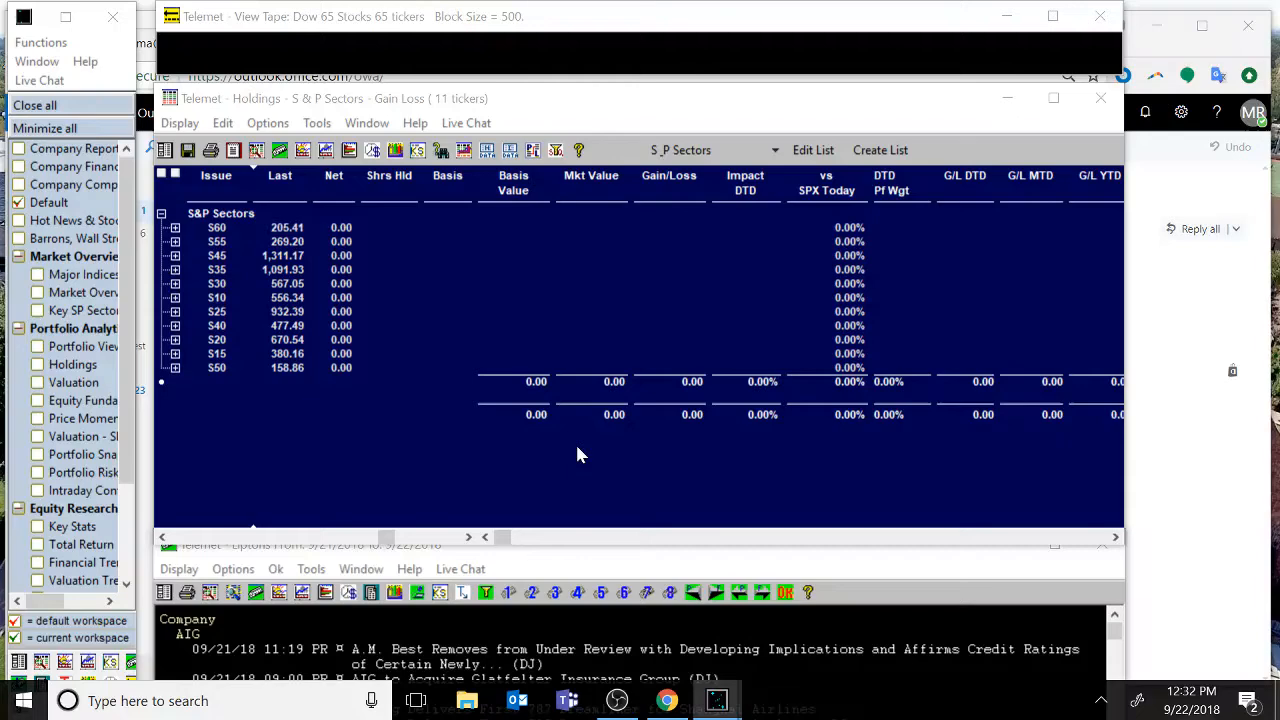
left_click(268, 124)
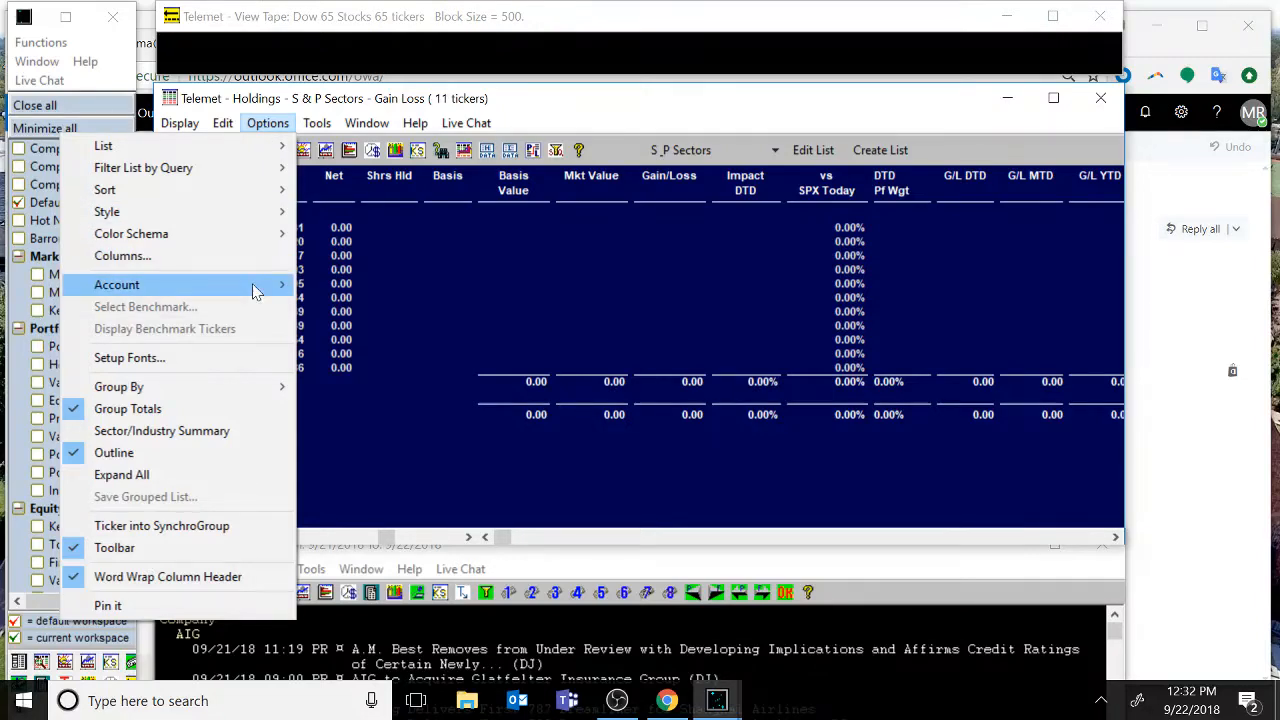
mouse_move(252, 288)
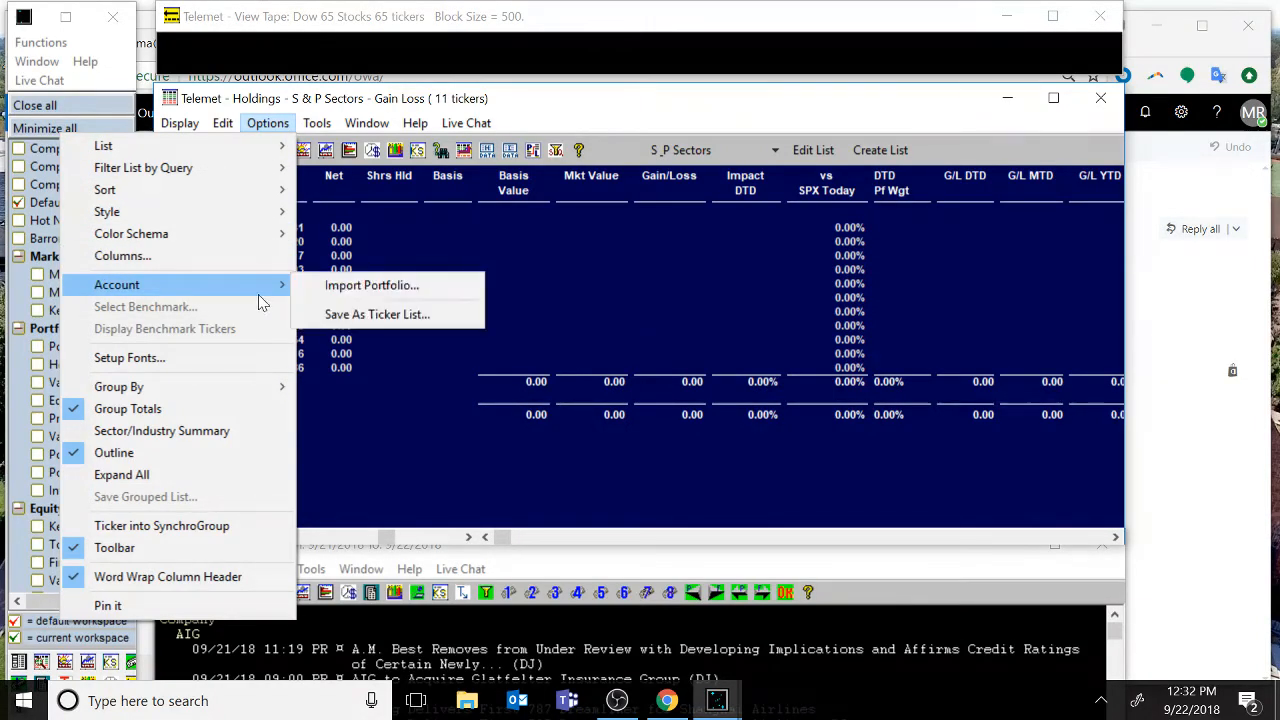
left_click(395, 288)
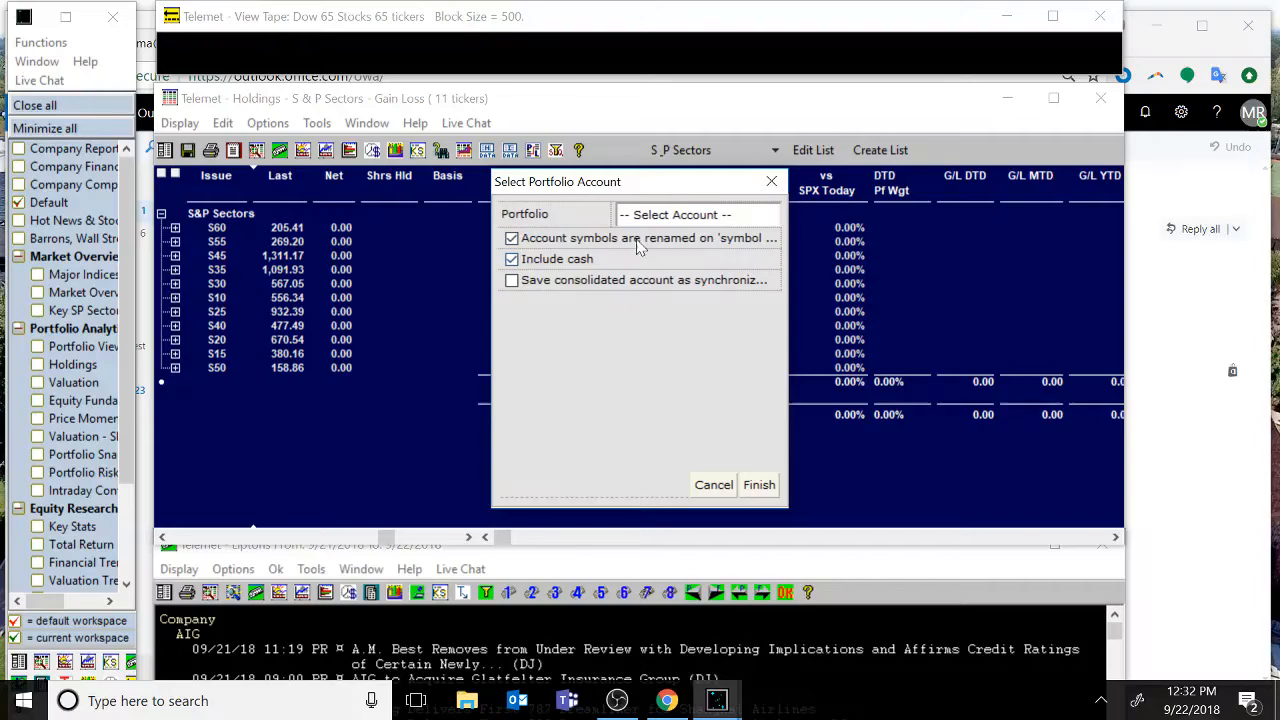
left_click(672, 216)
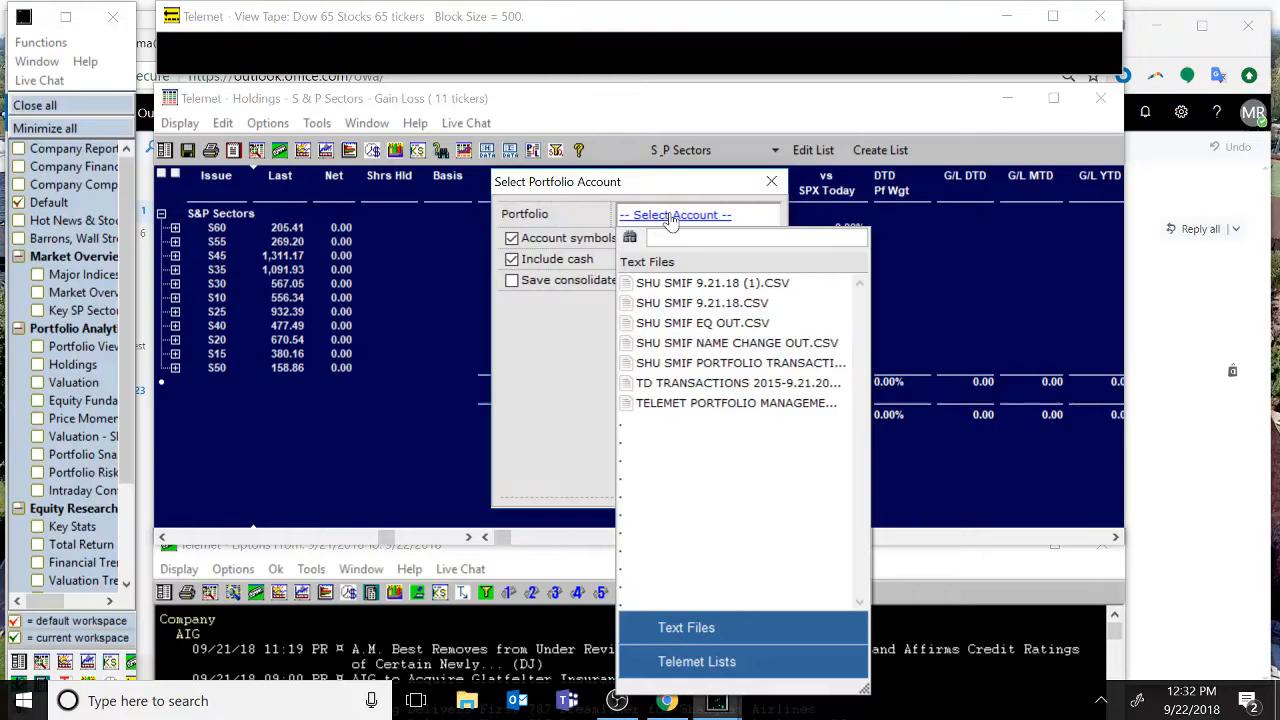
left_click(714, 285)
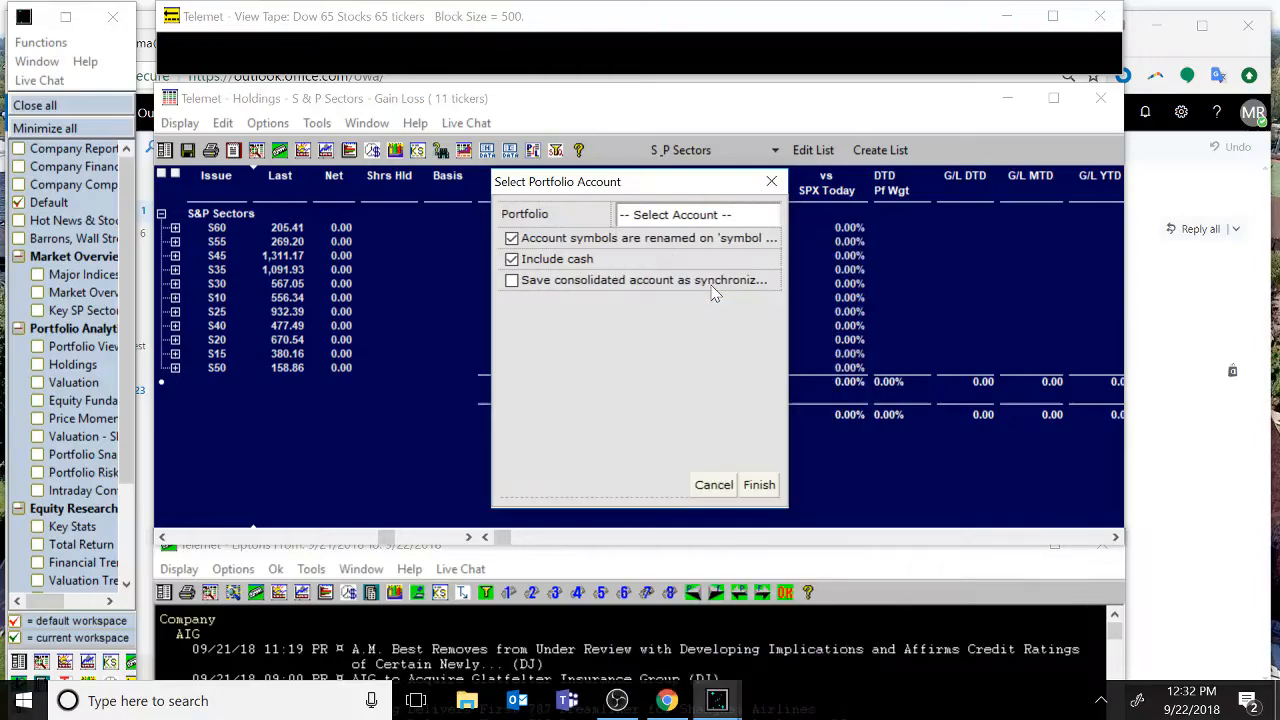
left_click(758, 488)
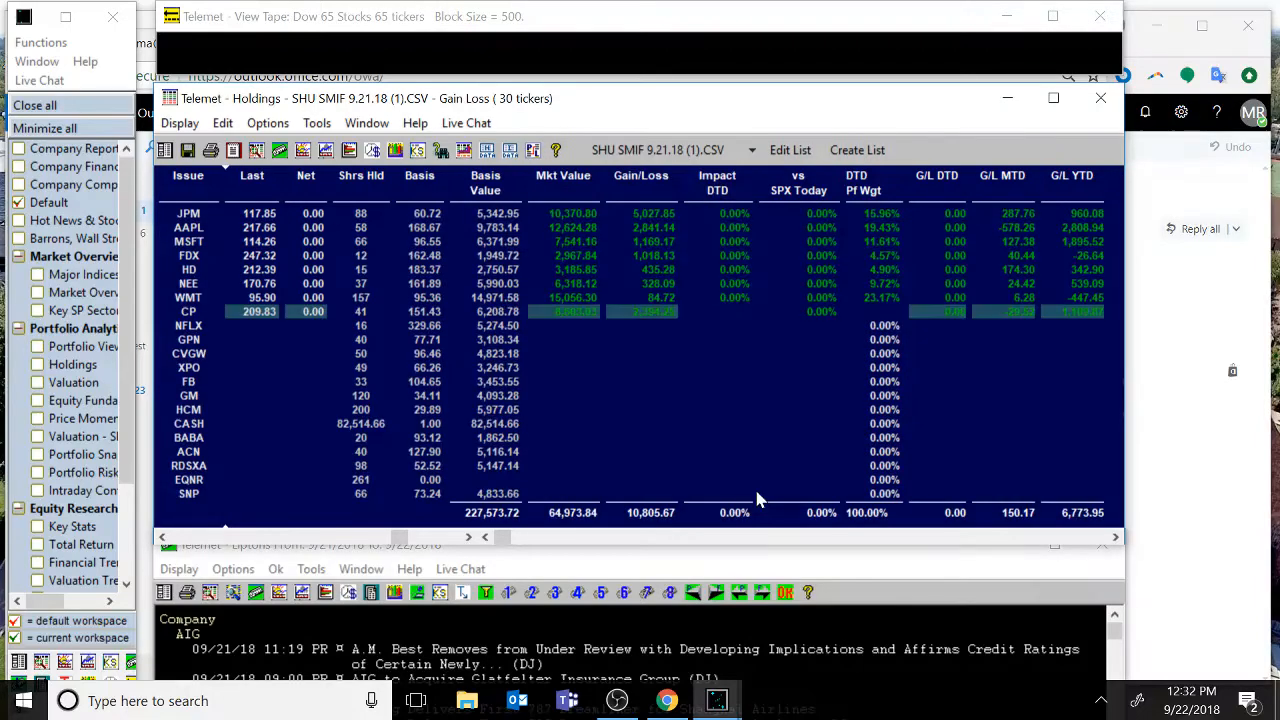
left_click(1054, 99)
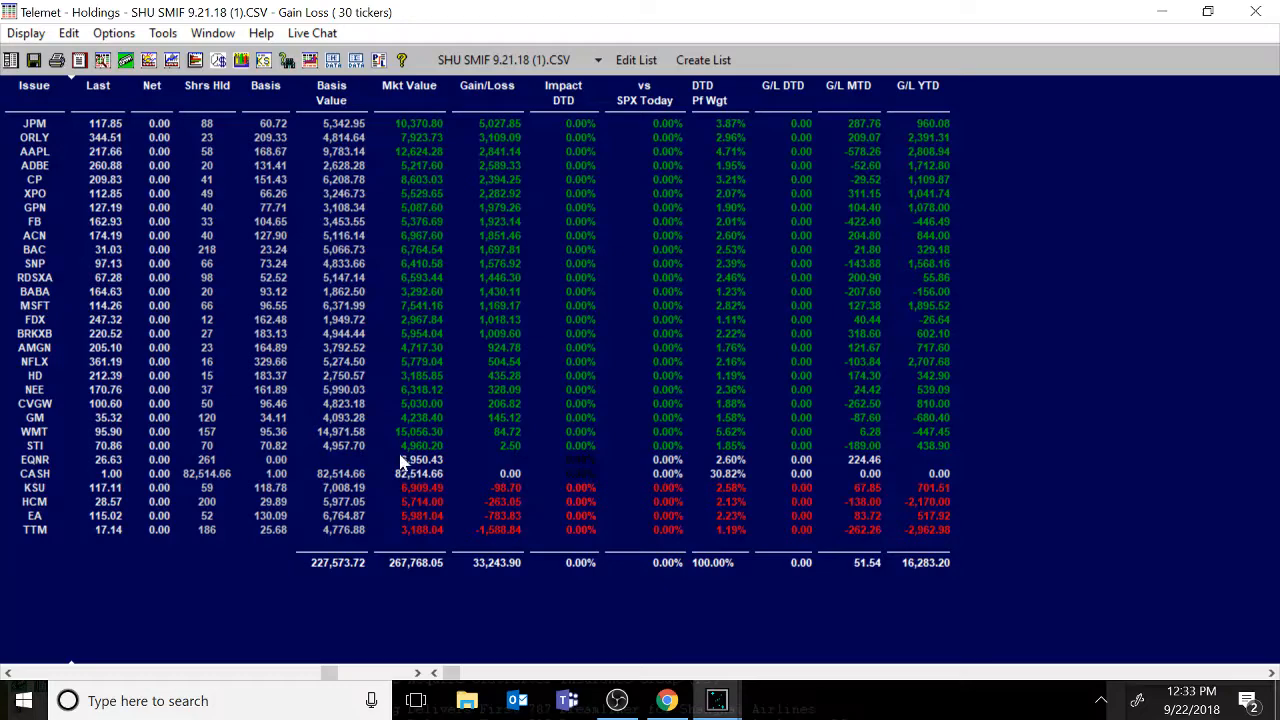
Open the Holdings column selection and add the Dividend Income column found by searching for dividen.
left_click(458, 458)
right_click(985, 160)
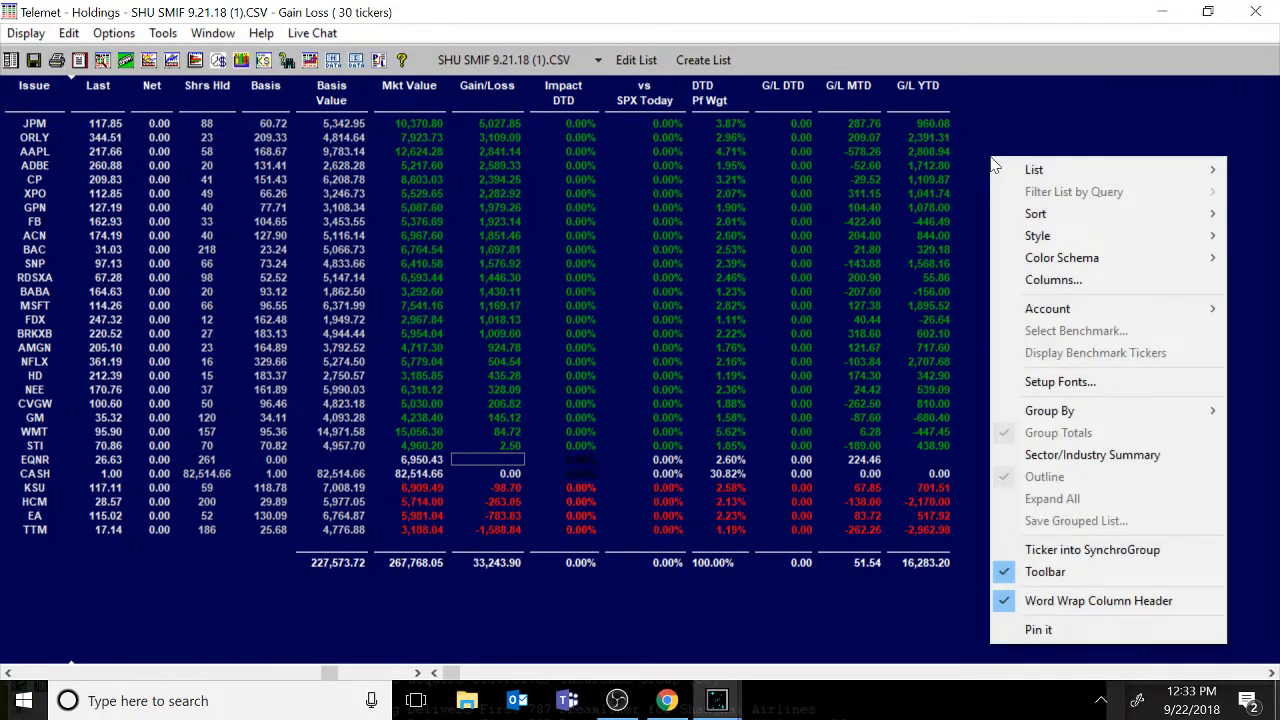
left_click(1068, 284)
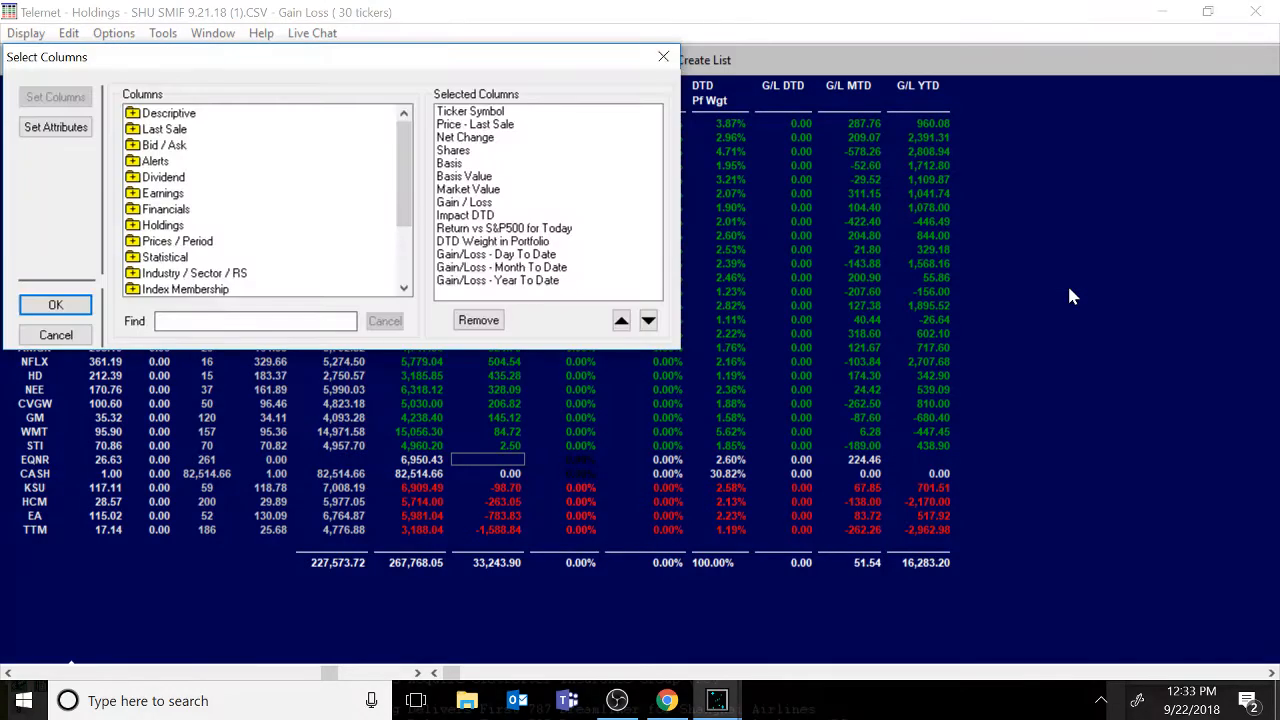
type("dividen")
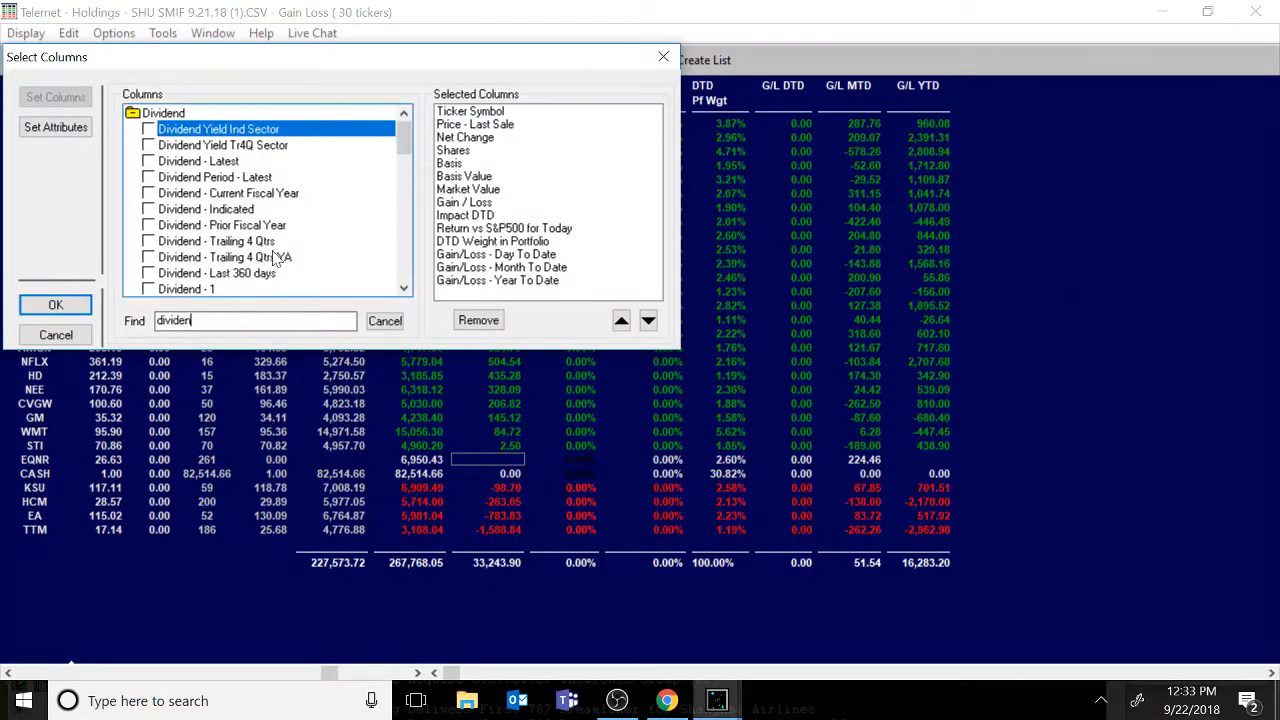
left_click_drag(403, 150, 399, 190)
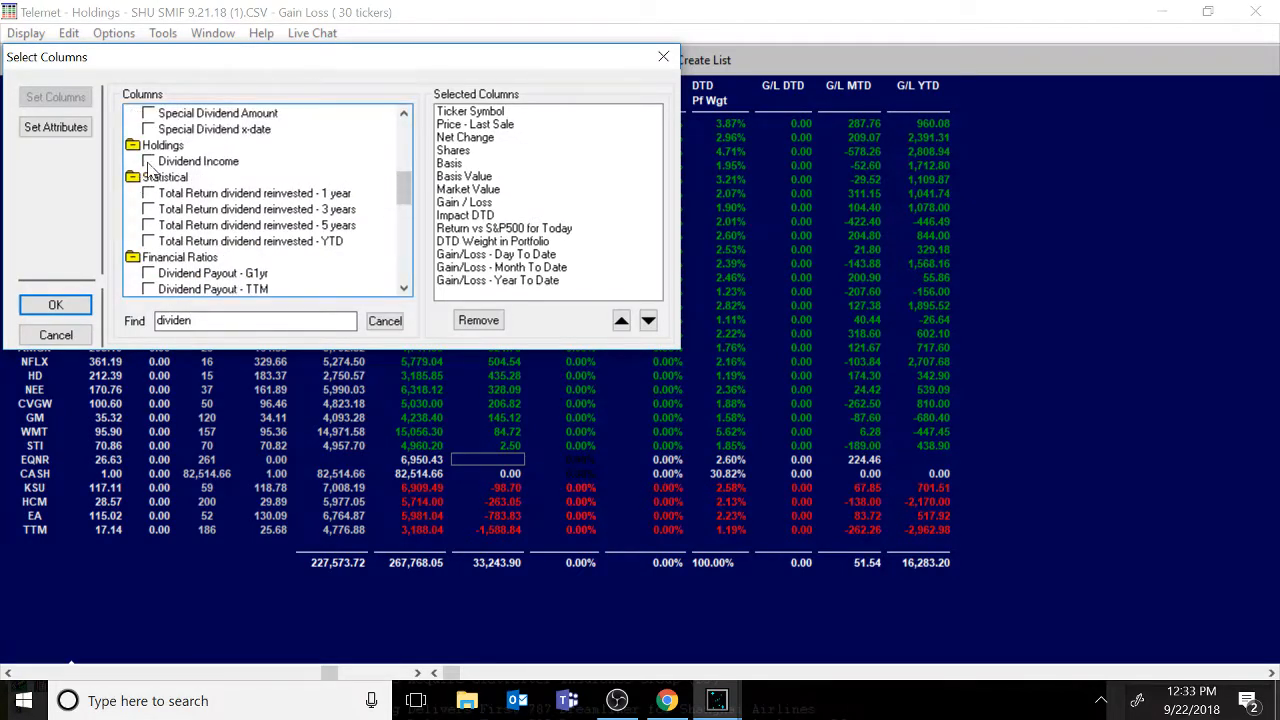
left_click(148, 161)
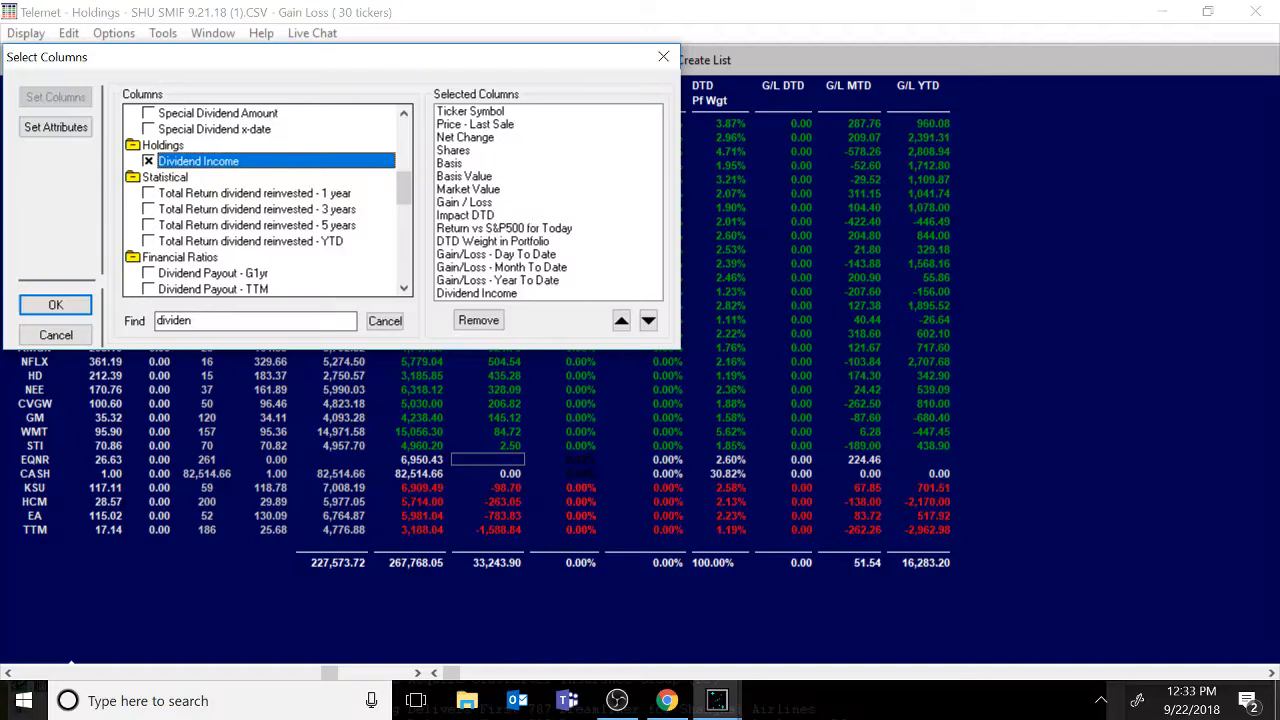
Search for and add the Alpha and Beta columns, then apply the column selection.
left_click_drag(330, 320, 80, 312)
key("BackSpace")
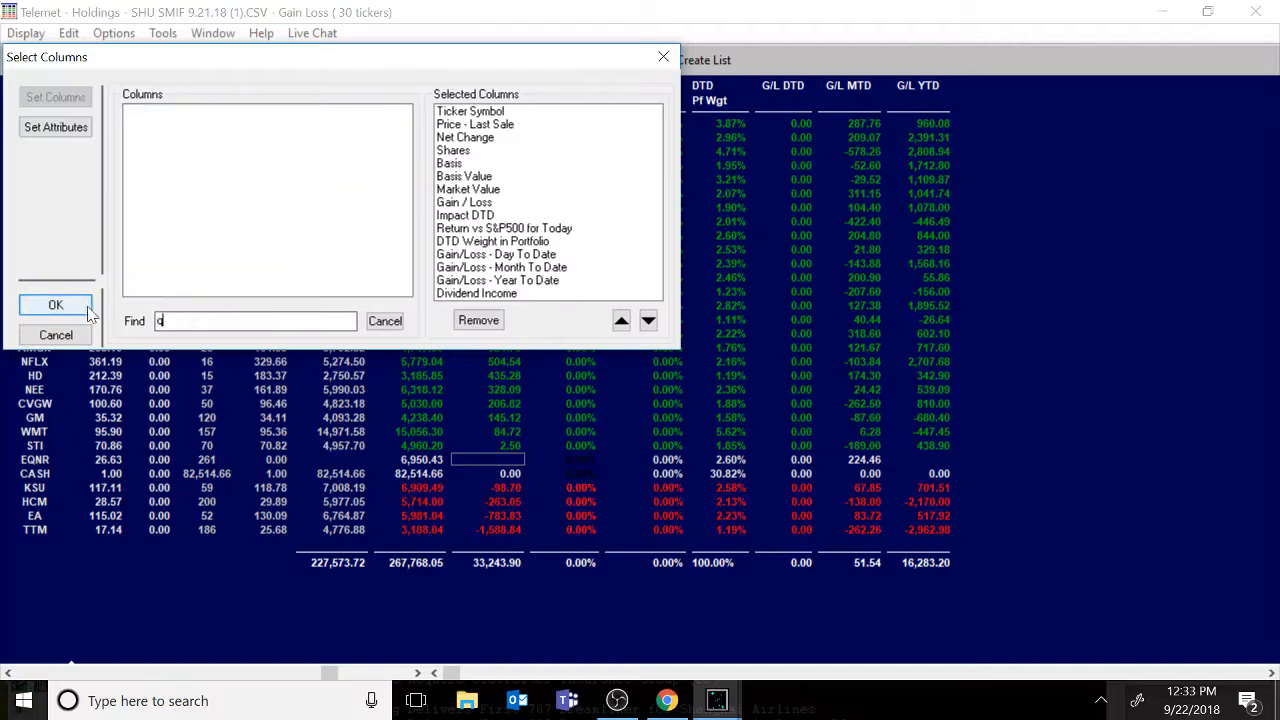
type("alpha")
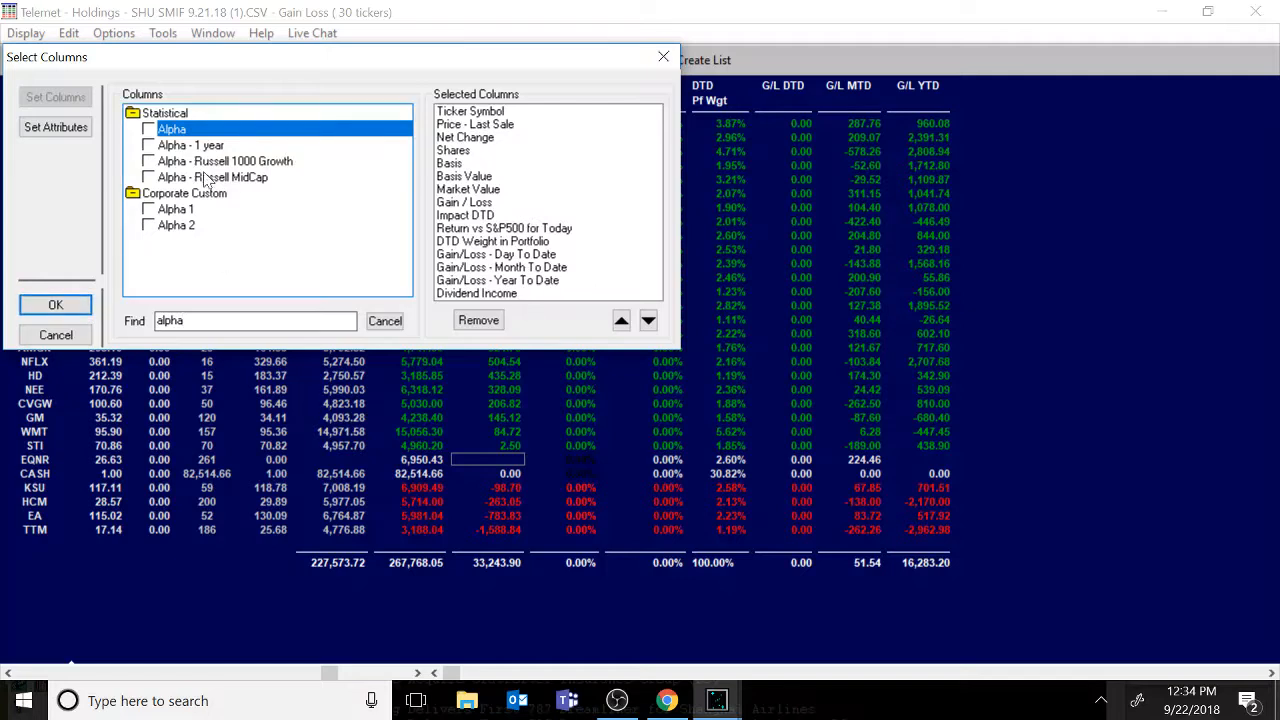
left_click(148, 129)
type("beta")
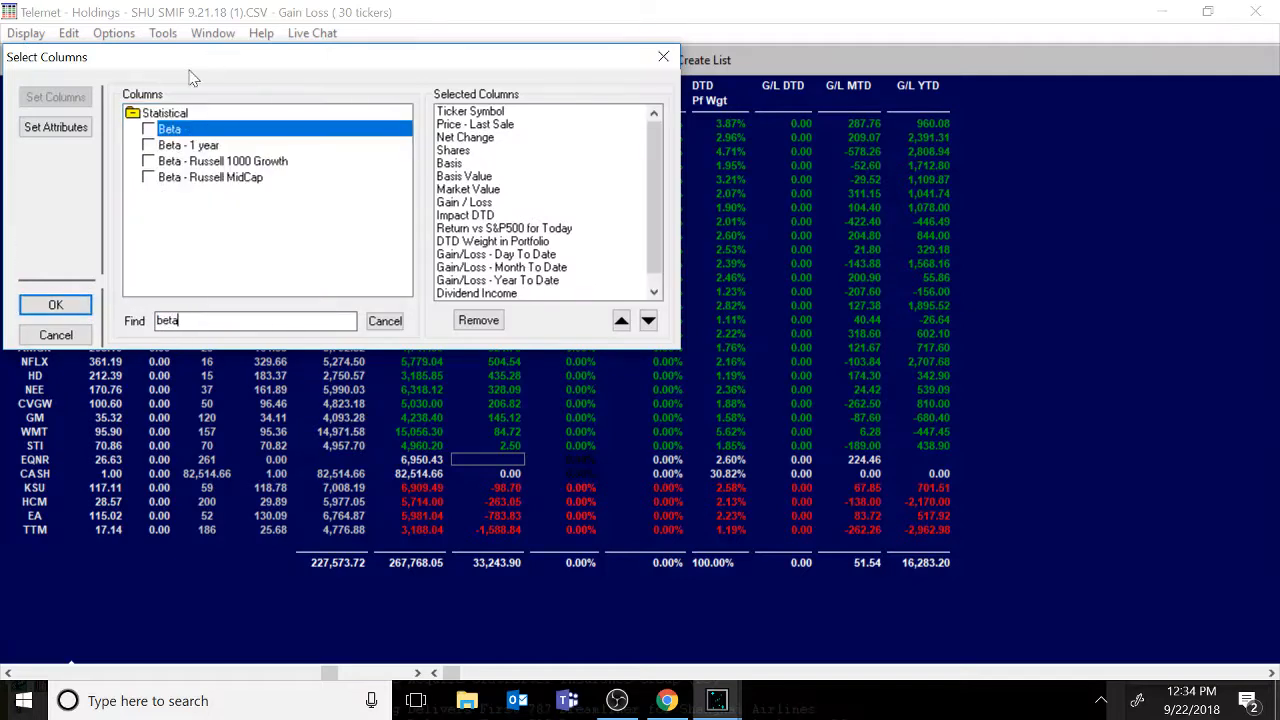
left_click(148, 129)
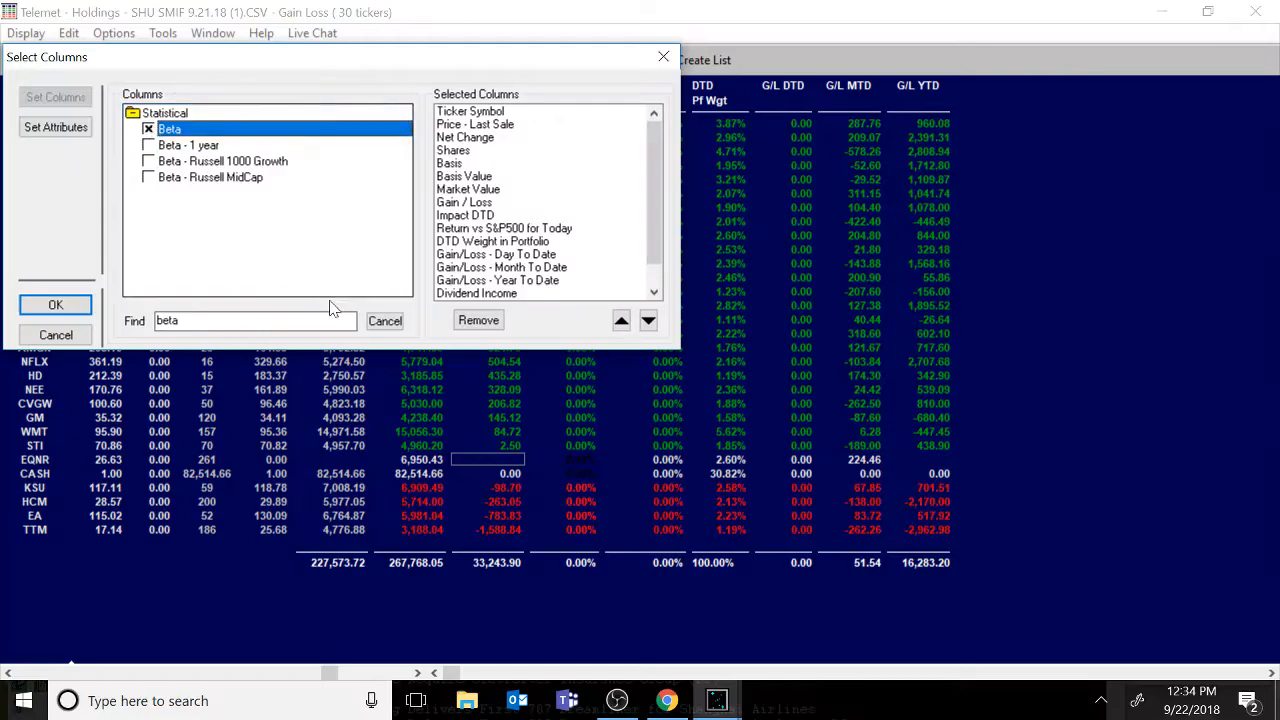
left_click(45, 305)
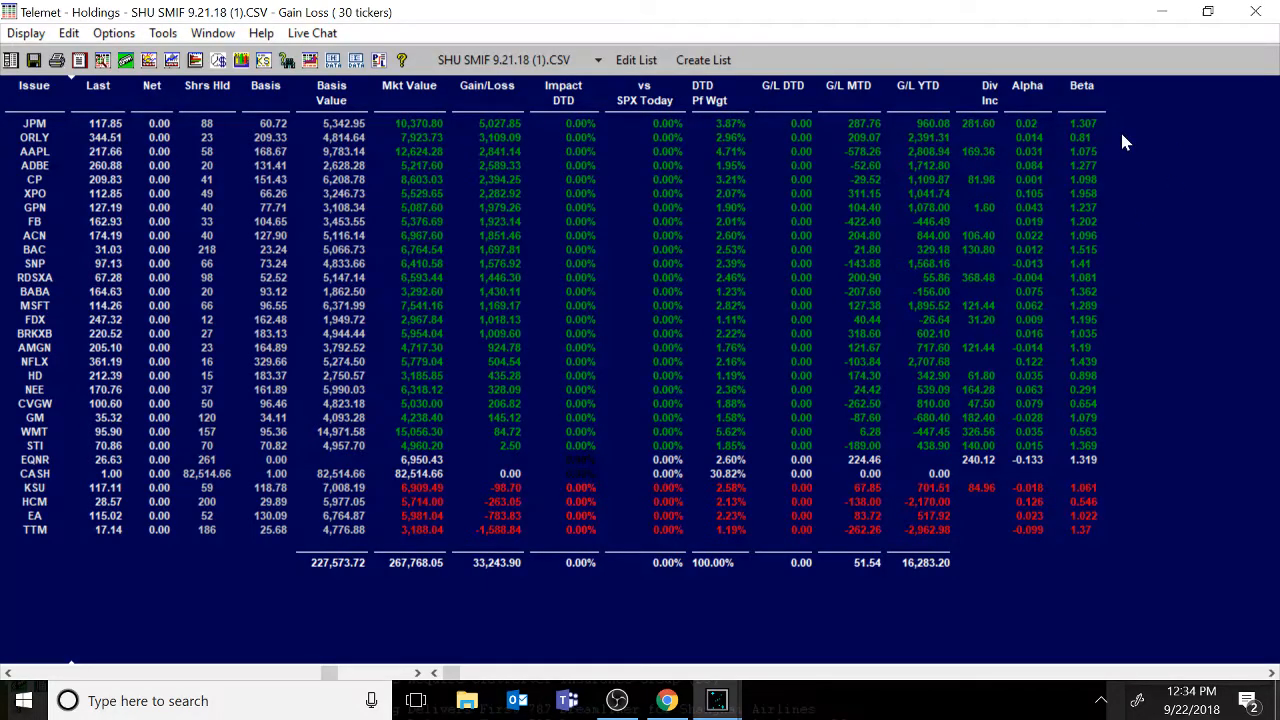
Restore the Holdings window and open a new Multi-Style Attribution display from Portfolio Analytics.
left_click(1208, 17)
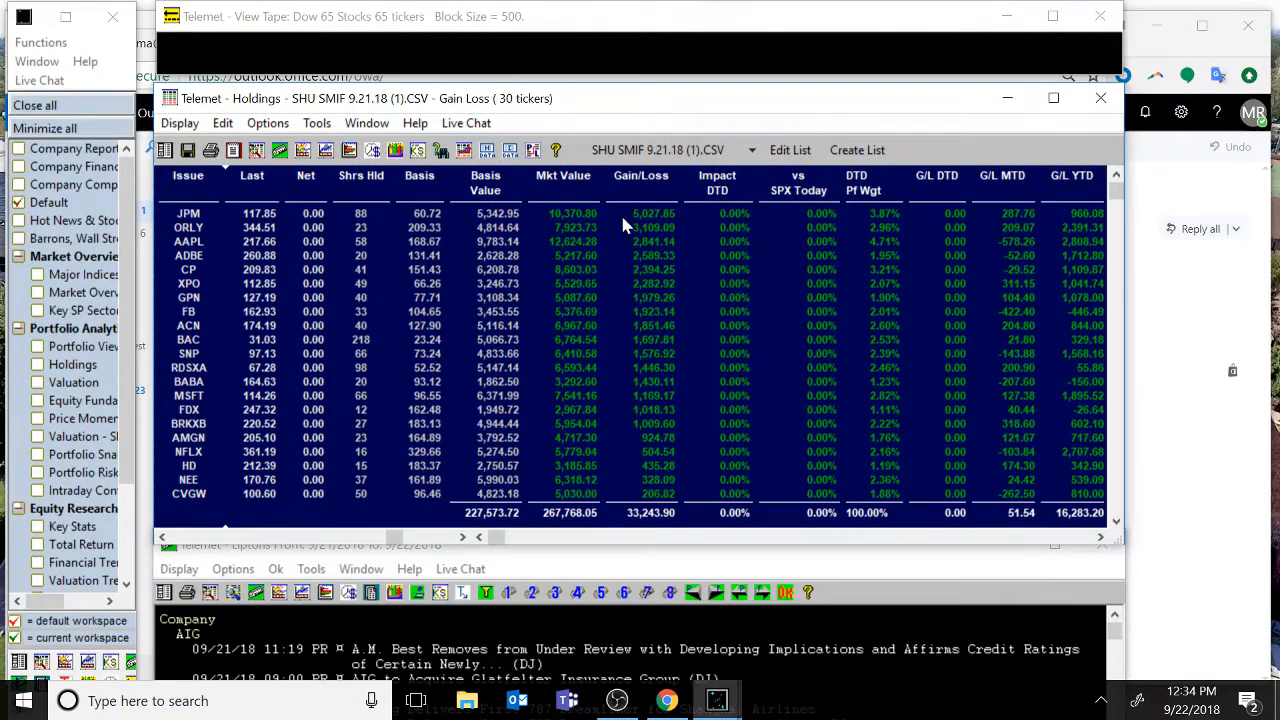
left_click(183, 122)
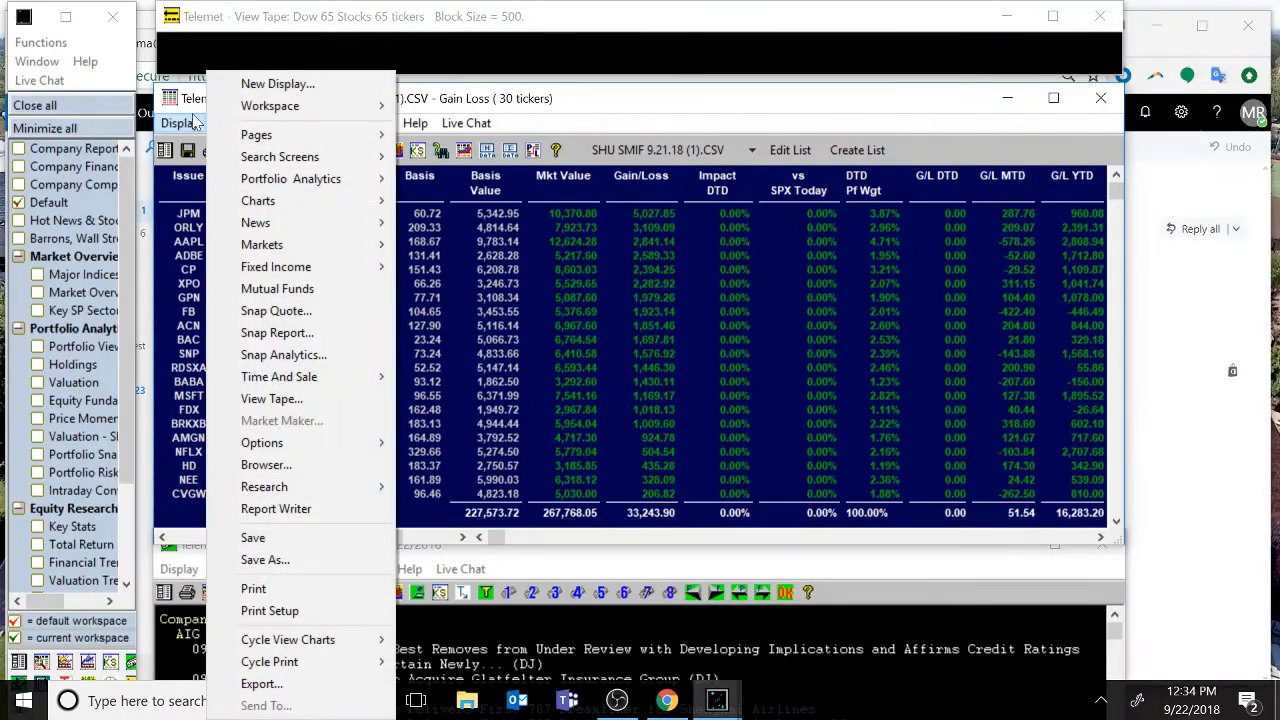
left_click(313, 84)
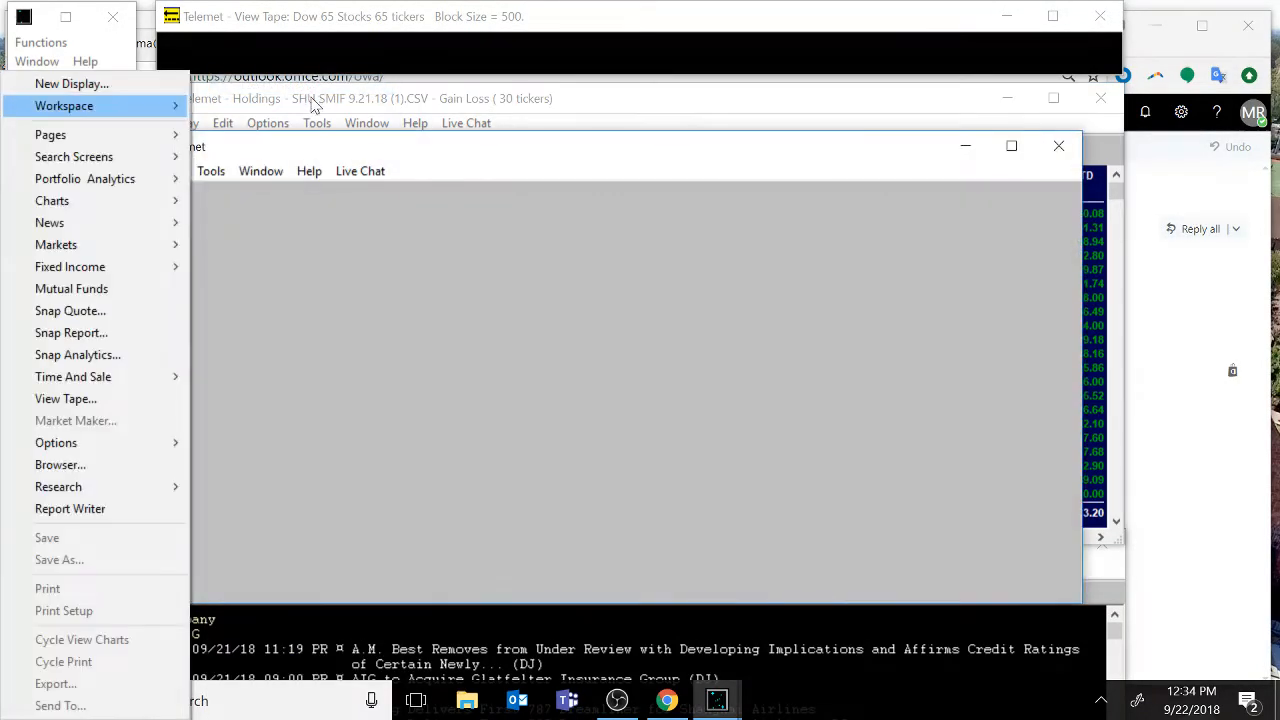
left_click(309, 171)
mouse_move(134, 179)
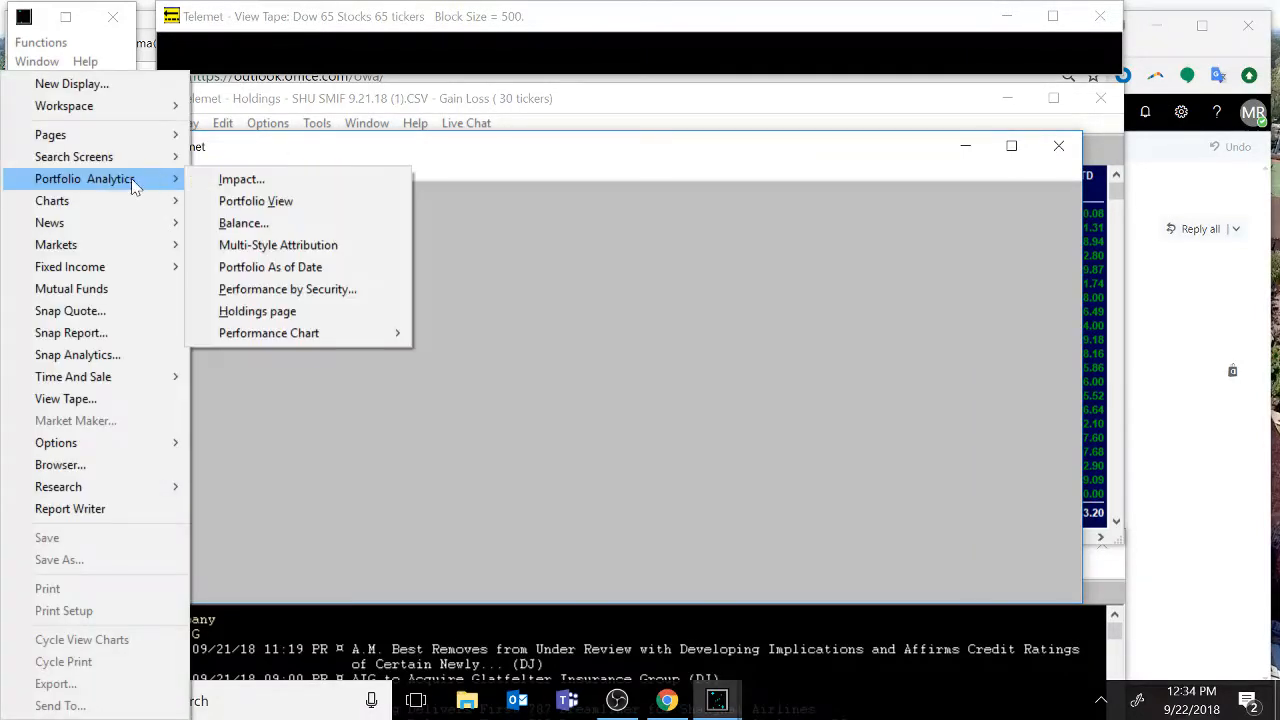
left_click(290, 245)
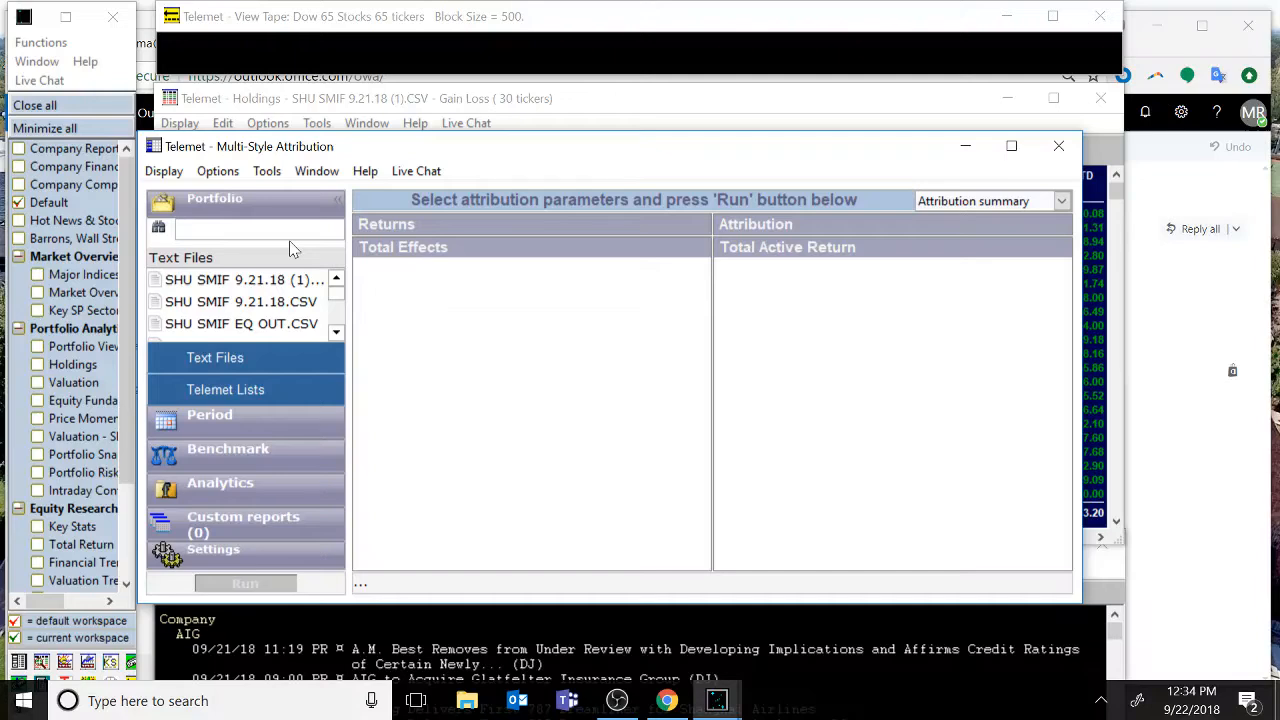
Choose the SHU SMIF 9.21.18 (1).CSV text file as the attribution portfolio.
left_click(237, 289)
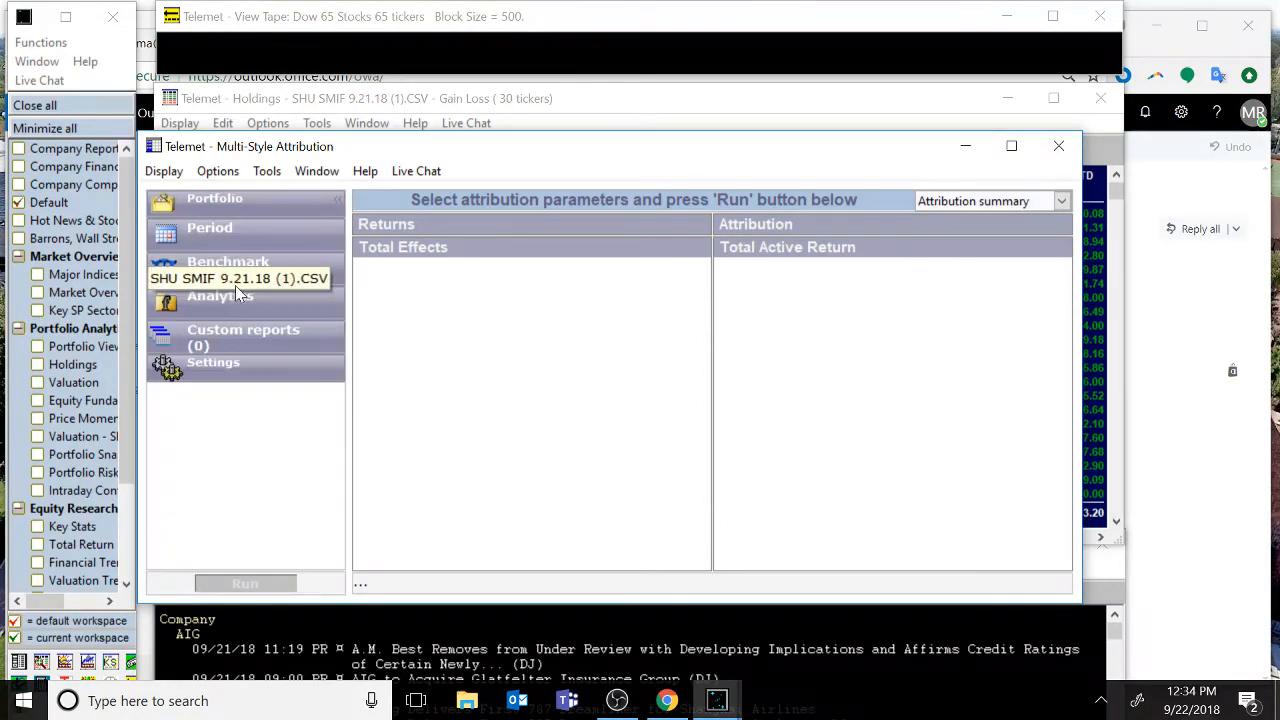
left_click(209, 200)
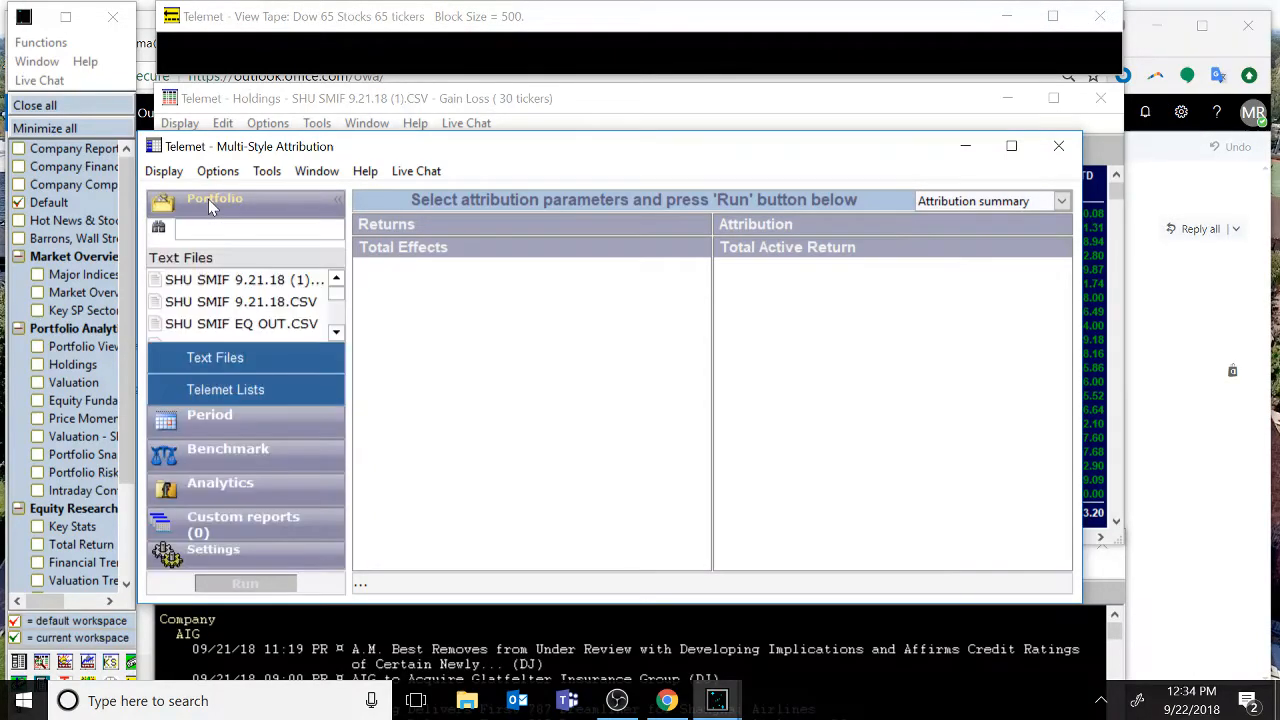
left_click(248, 284)
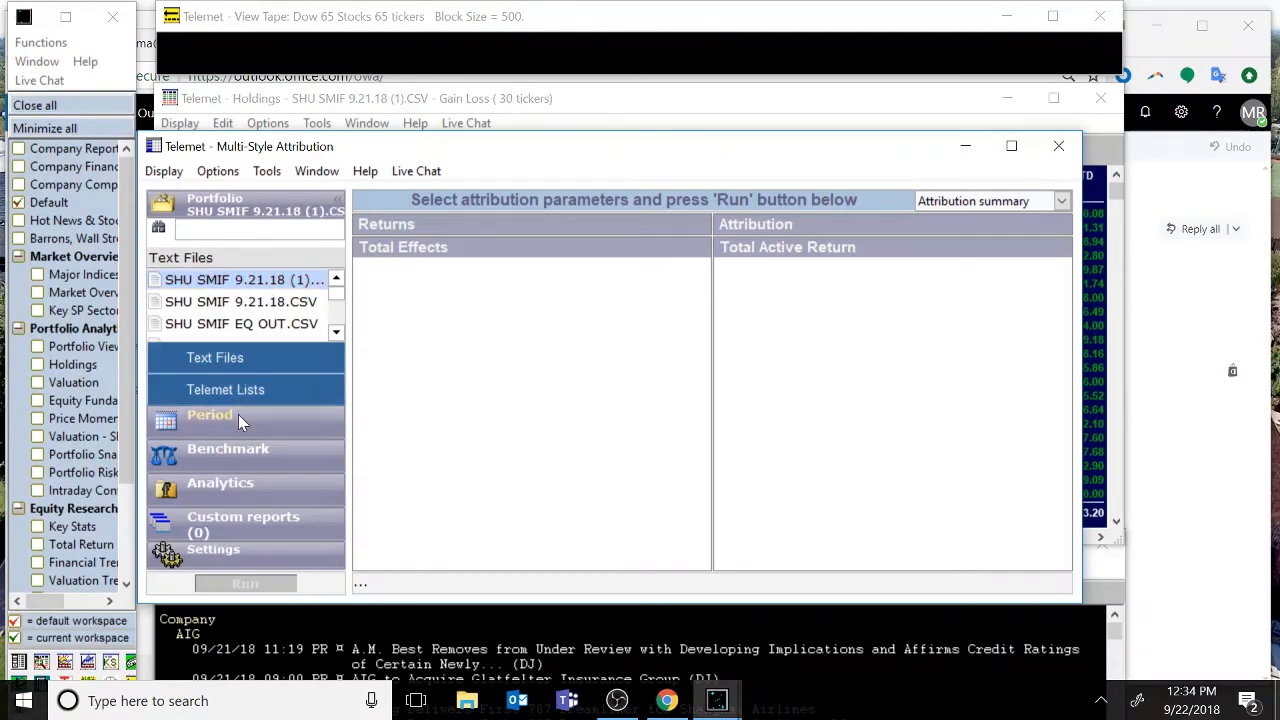
Set the attribution period type to Prv Qtr.
left_click(238, 416)
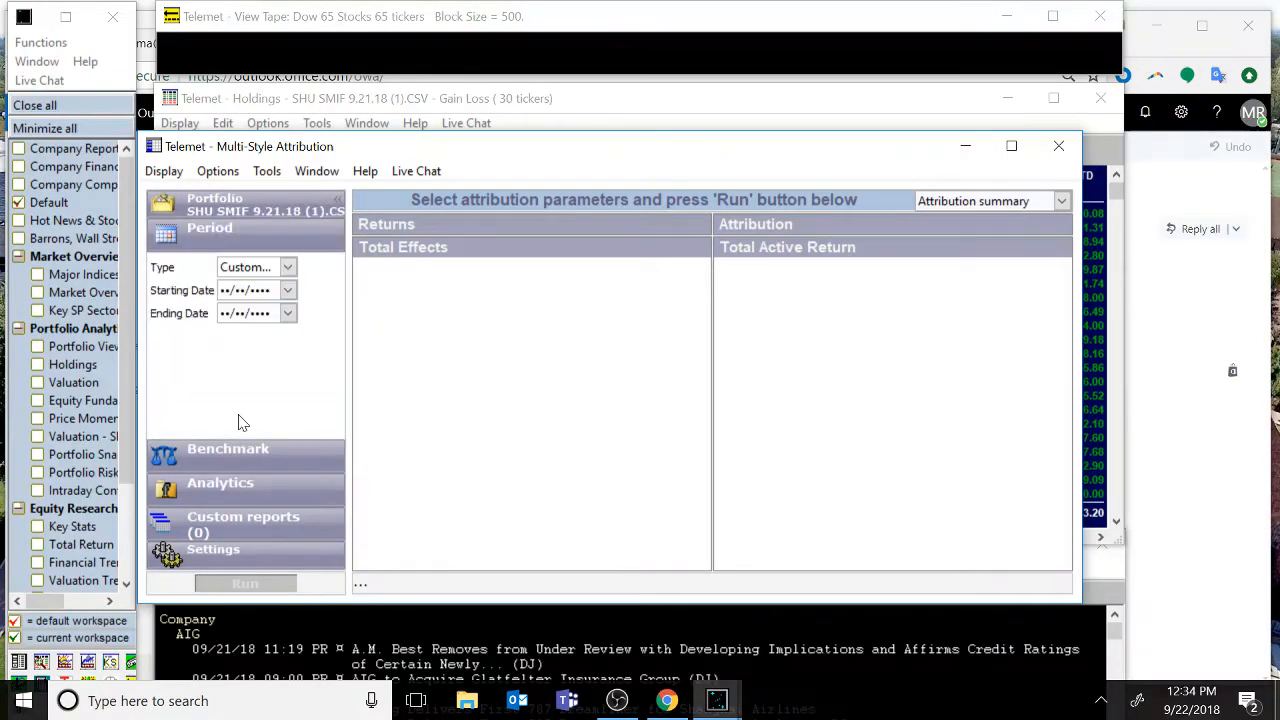
left_click(288, 268)
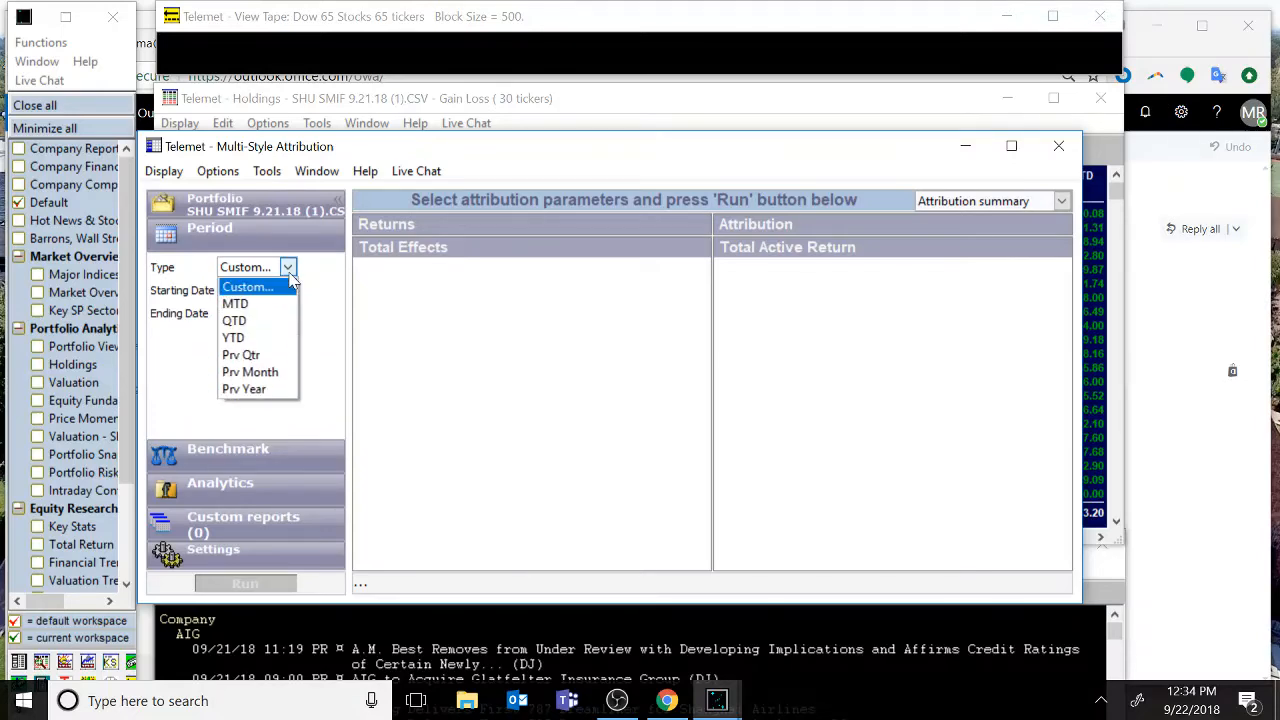
left_click(266, 359)
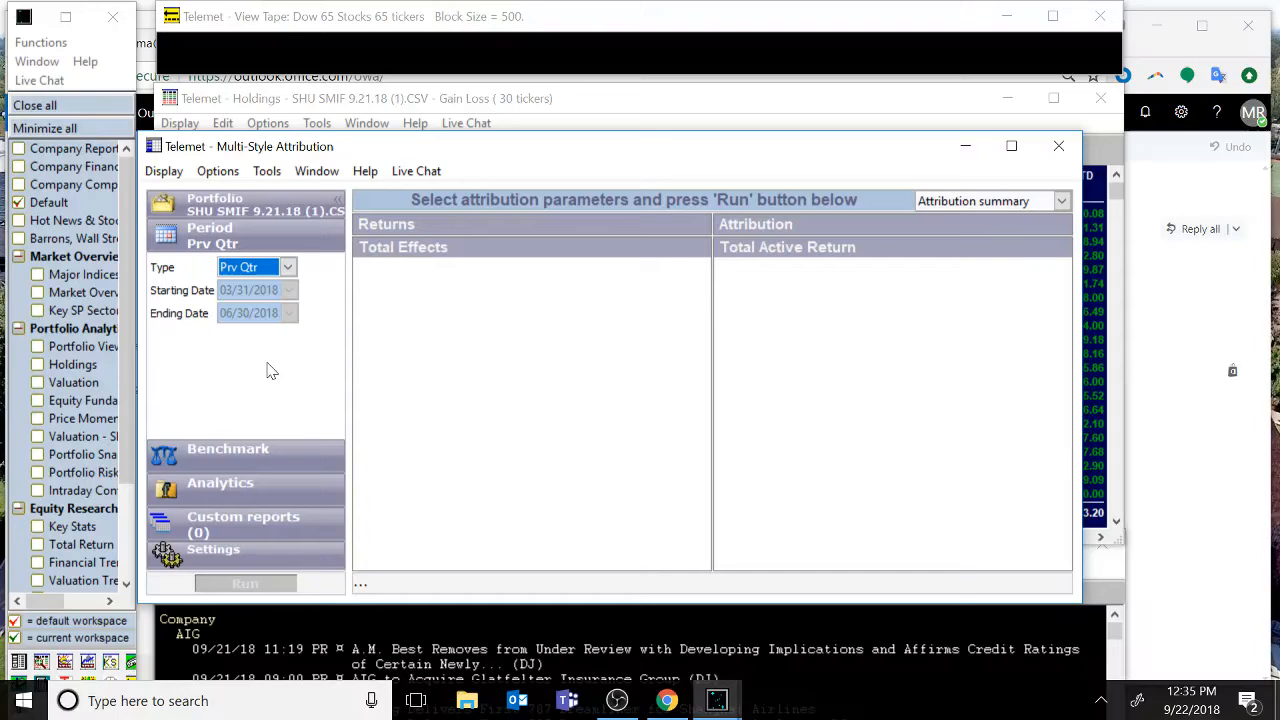
left_click(288, 267)
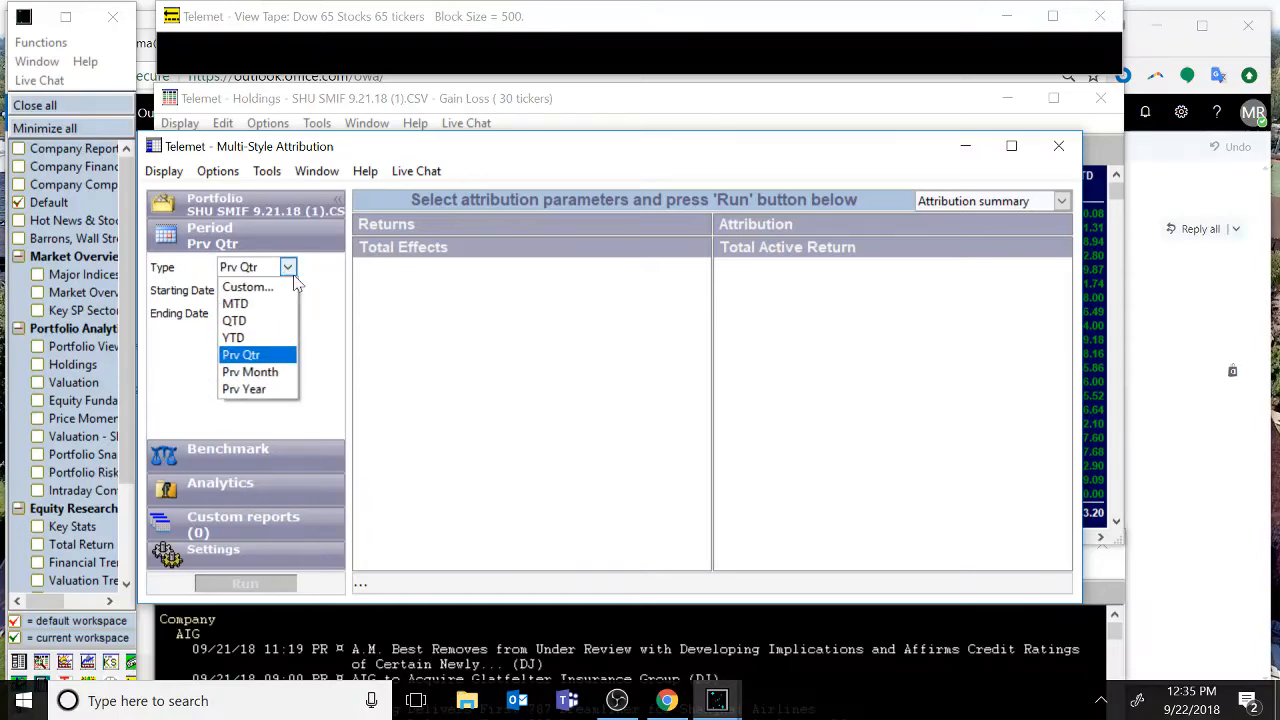
left_click(340, 330)
left_click(287, 267)
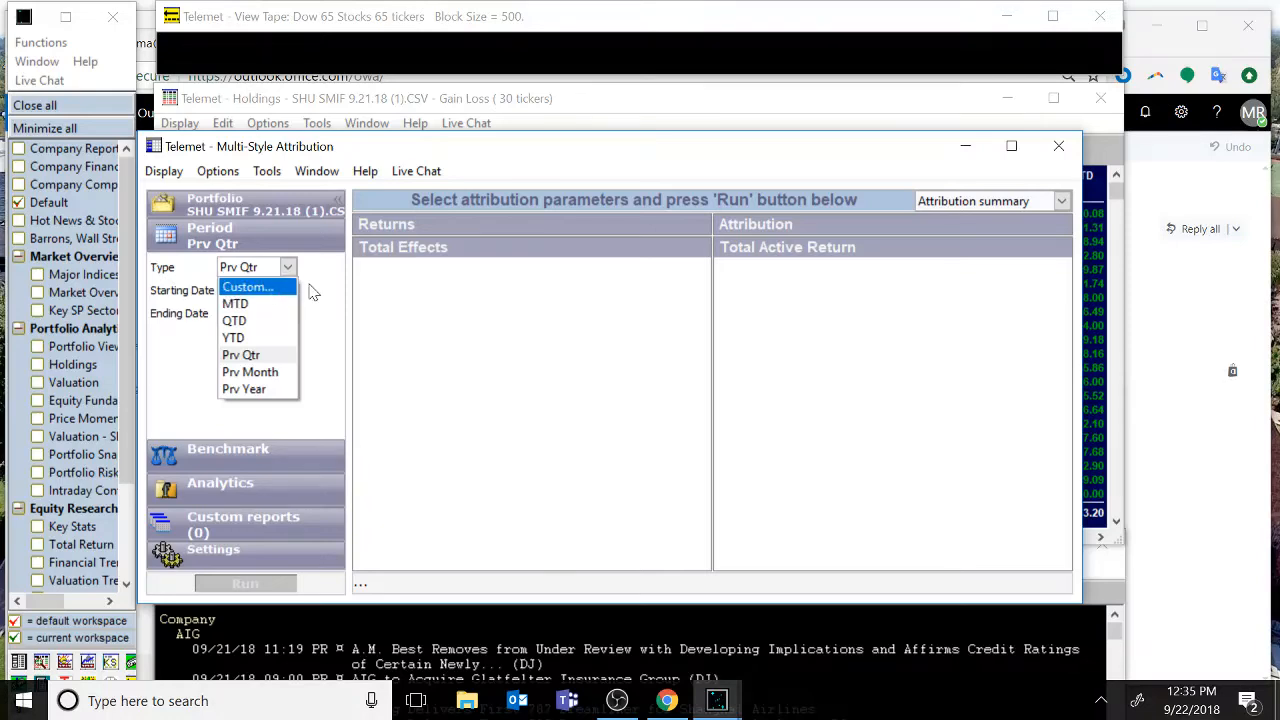
left_click(310, 290)
Select Telemet 500 Equal Weights as the benchmark index.
left_click(272, 450)
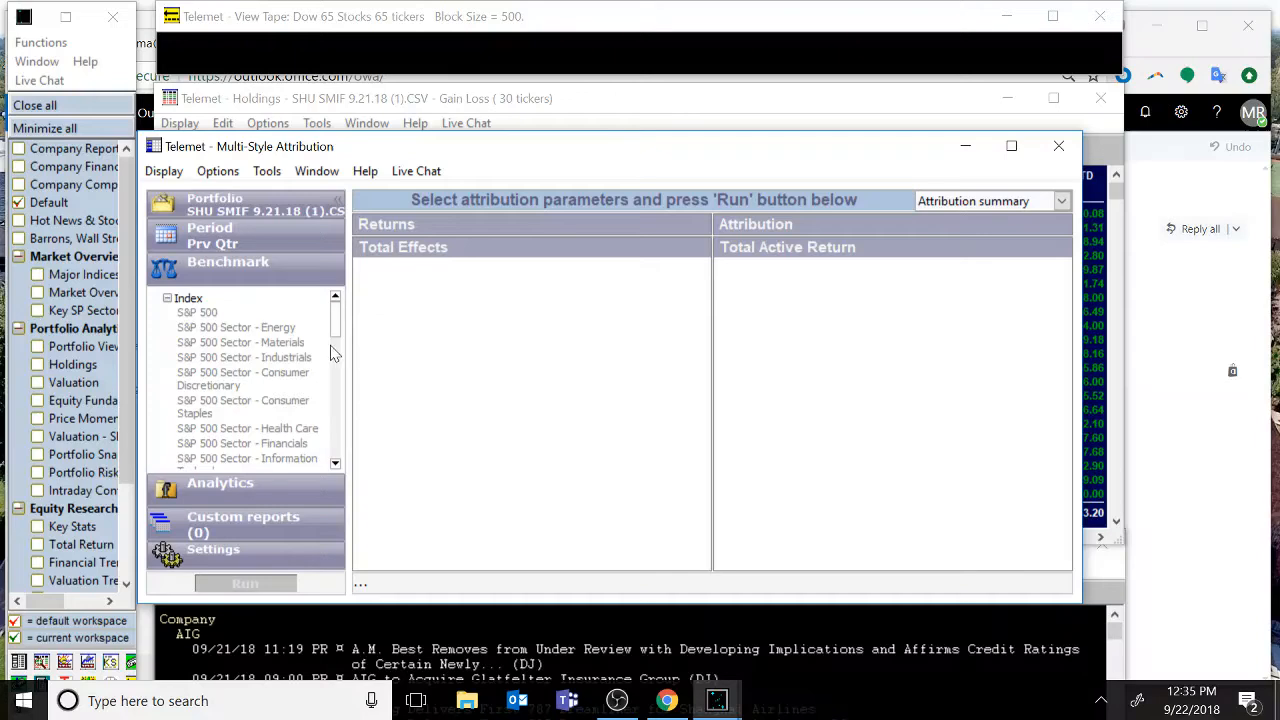
left_click_drag(340, 325, 336, 378)
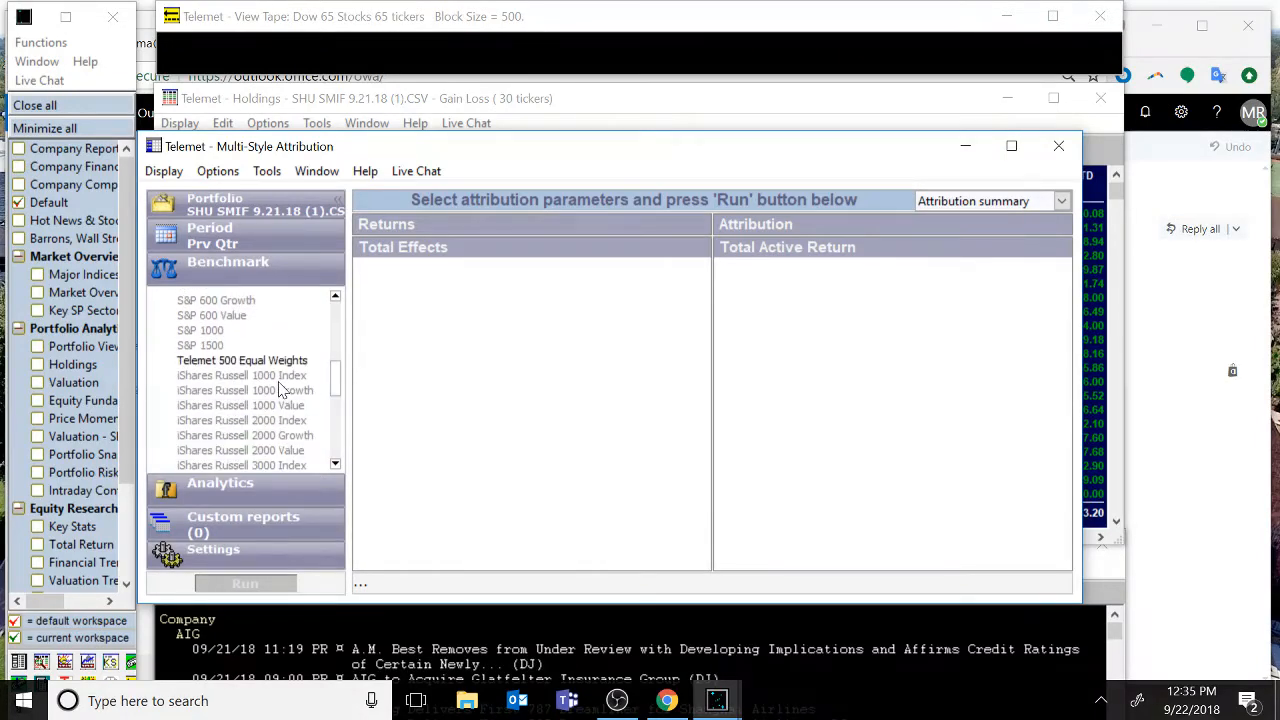
left_click(239, 365)
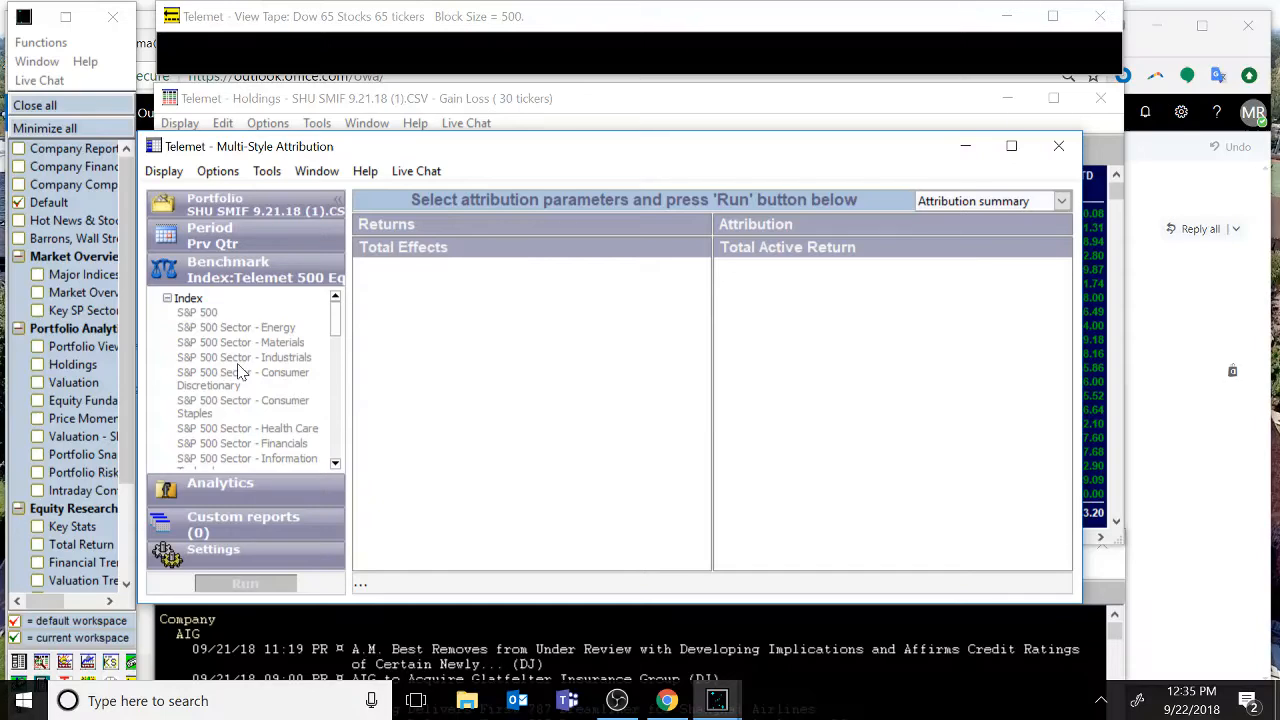
Choose GICS sectors as the analytics classification.
left_click(240, 486)
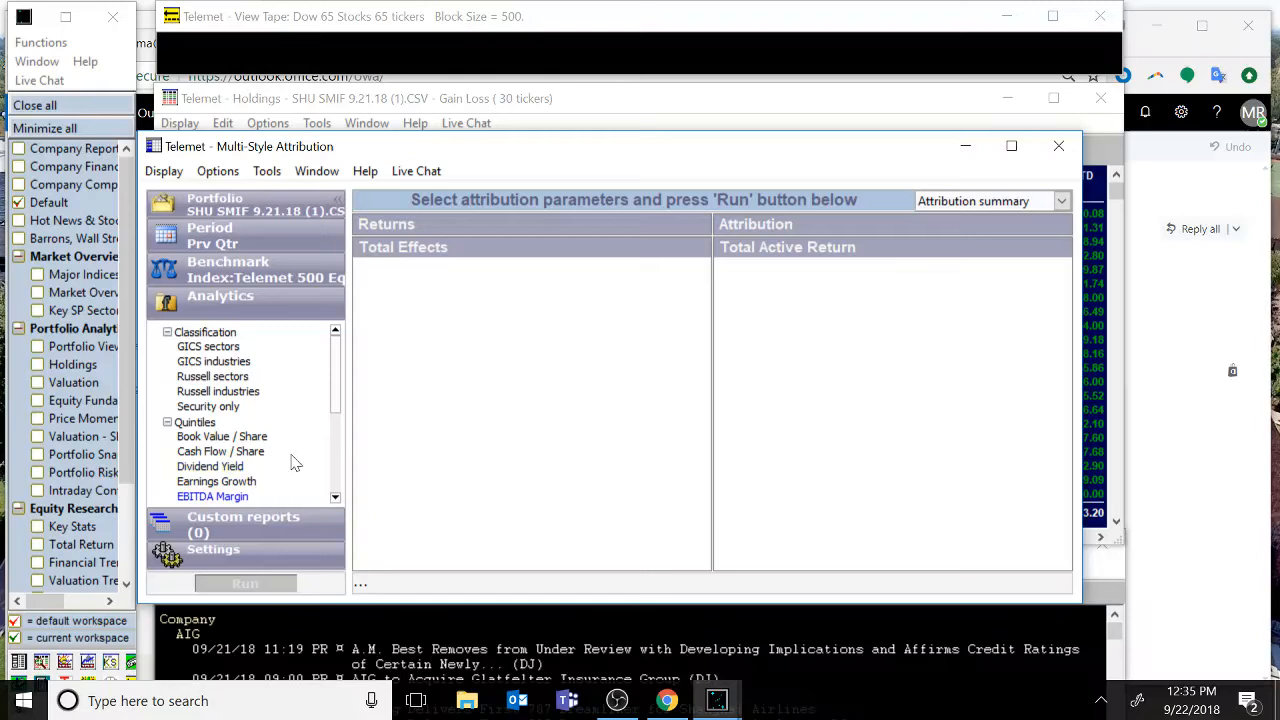
left_click_drag(340, 376, 324, 434)
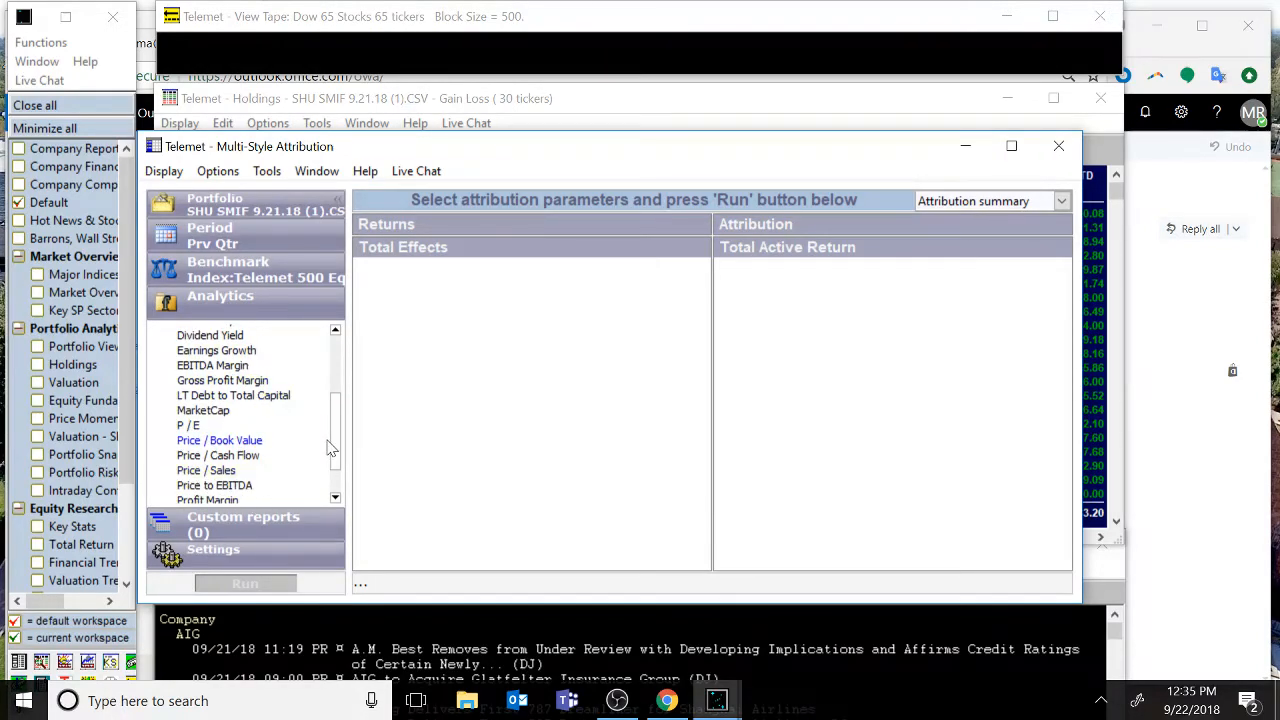
left_click_drag(334, 452, 334, 366)
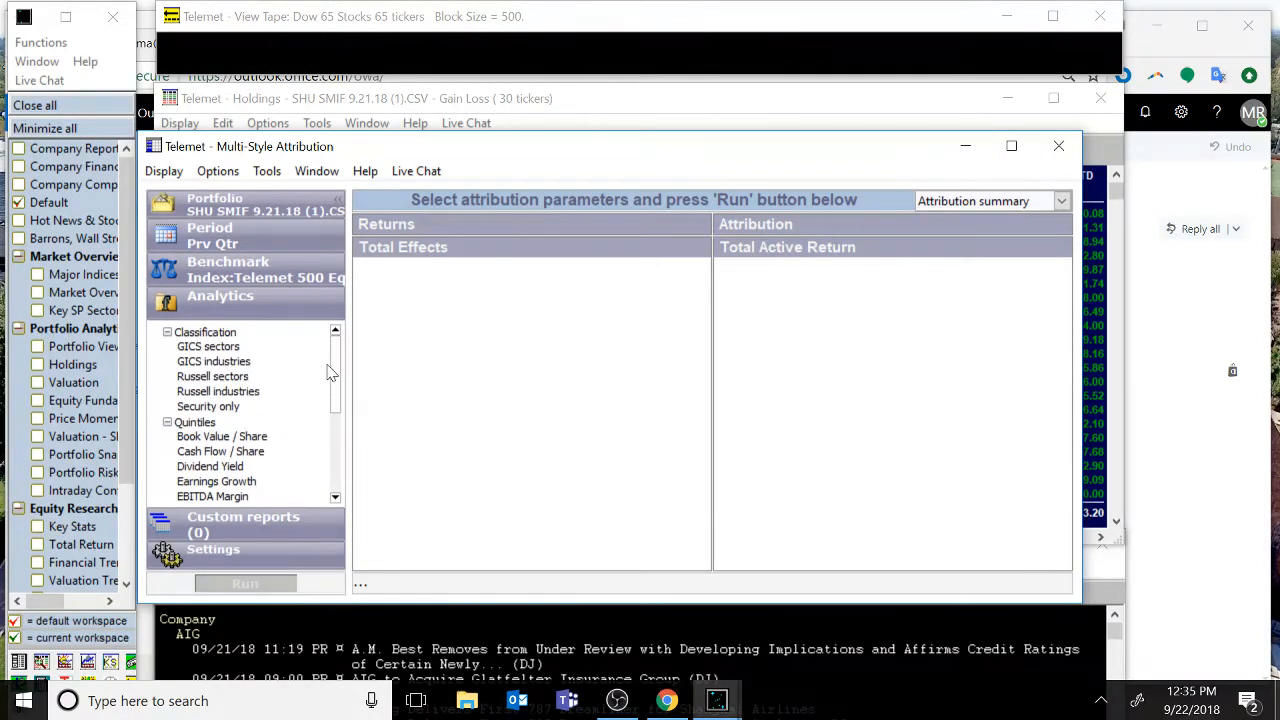
left_click(209, 350)
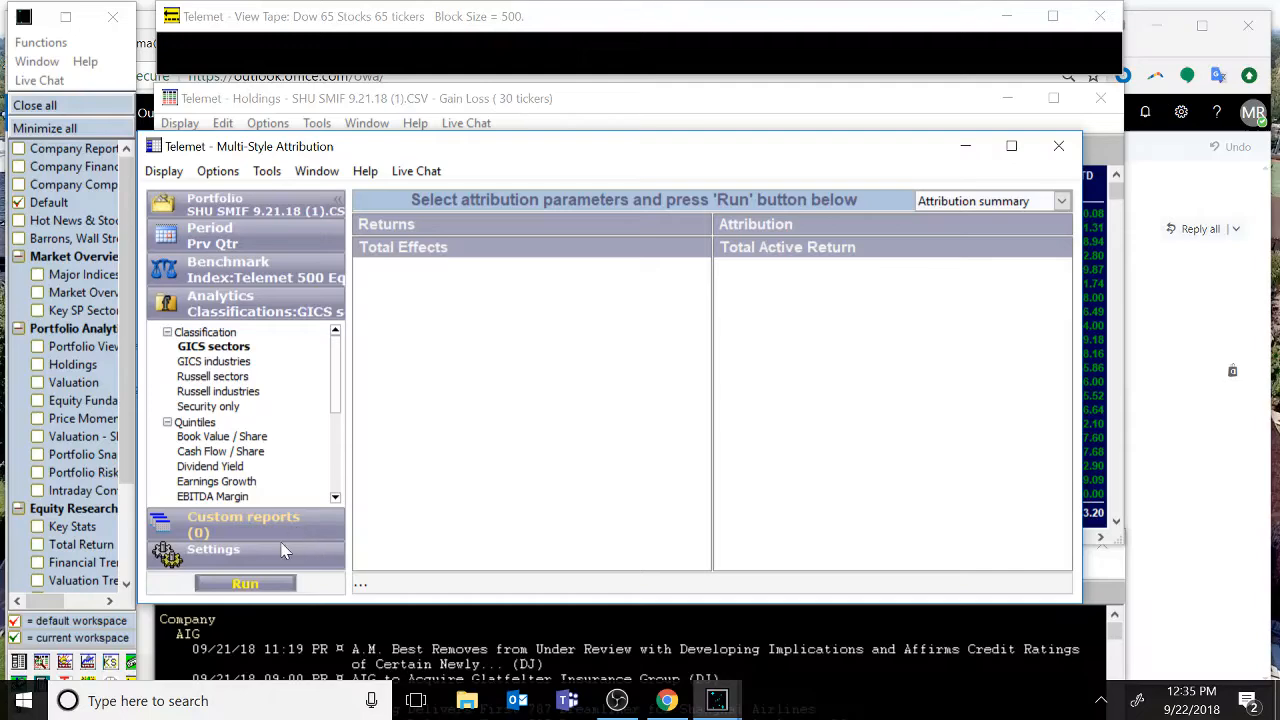
Run the attribution analysis and maximize the Multi-Style Attribution window.
left_click(266, 585)
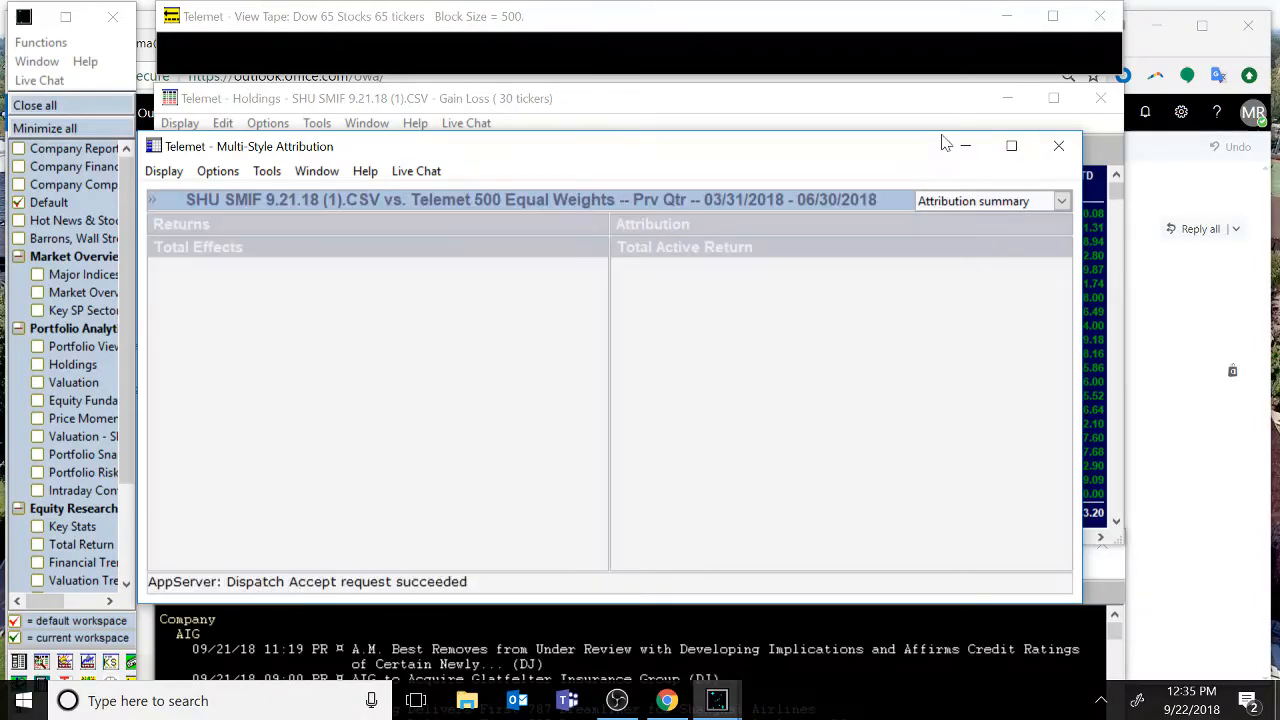
left_click(1007, 149)
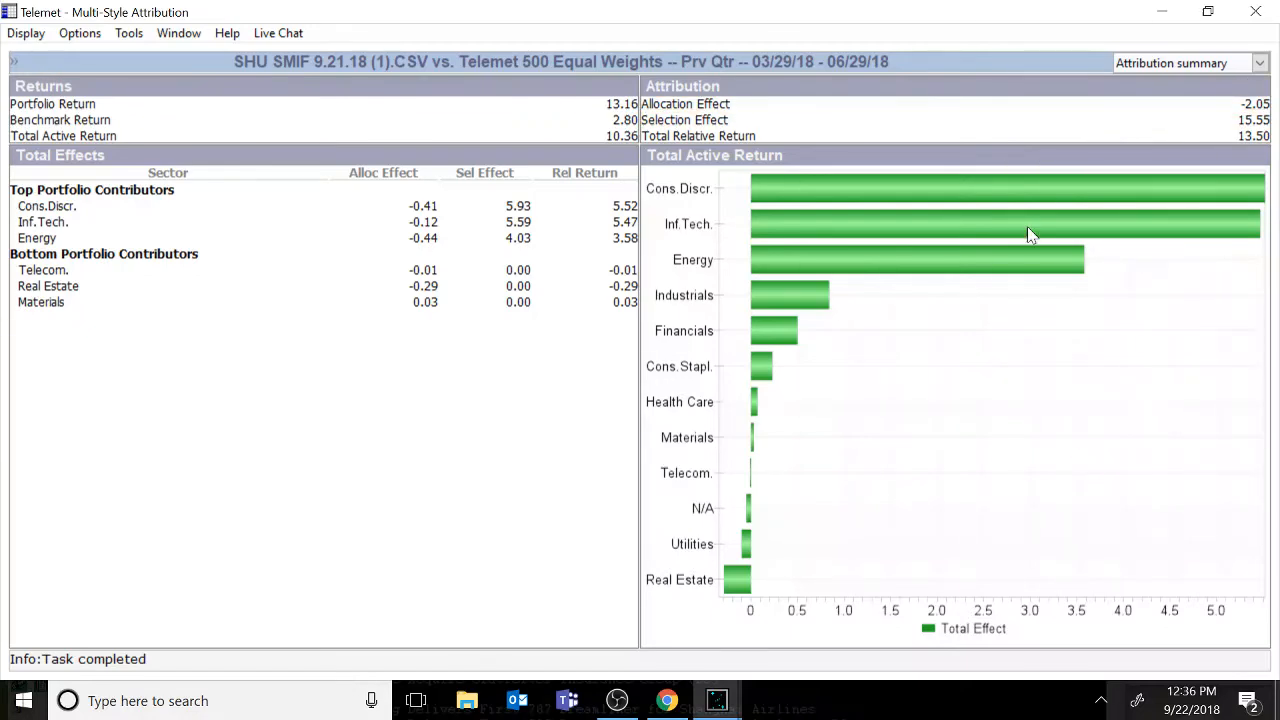
Switch the attribution report to Performance summary and then to Contribution summary.
left_click(1261, 64)
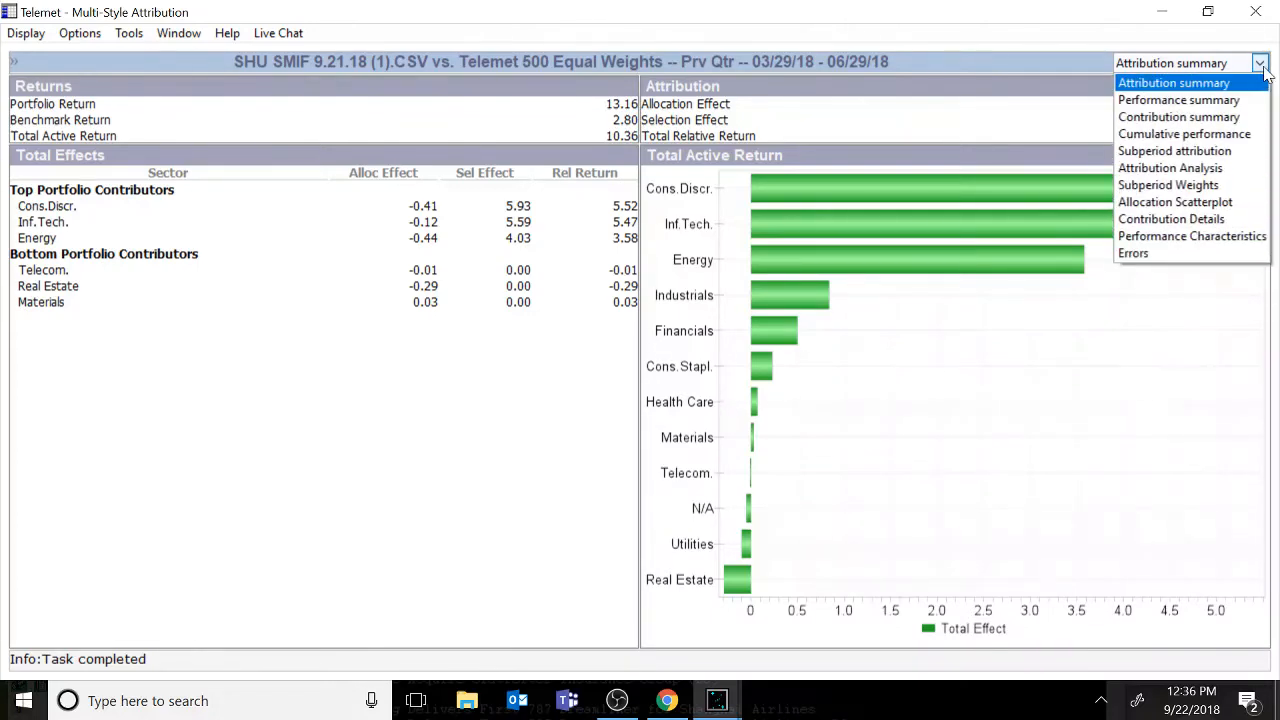
left_click(1226, 101)
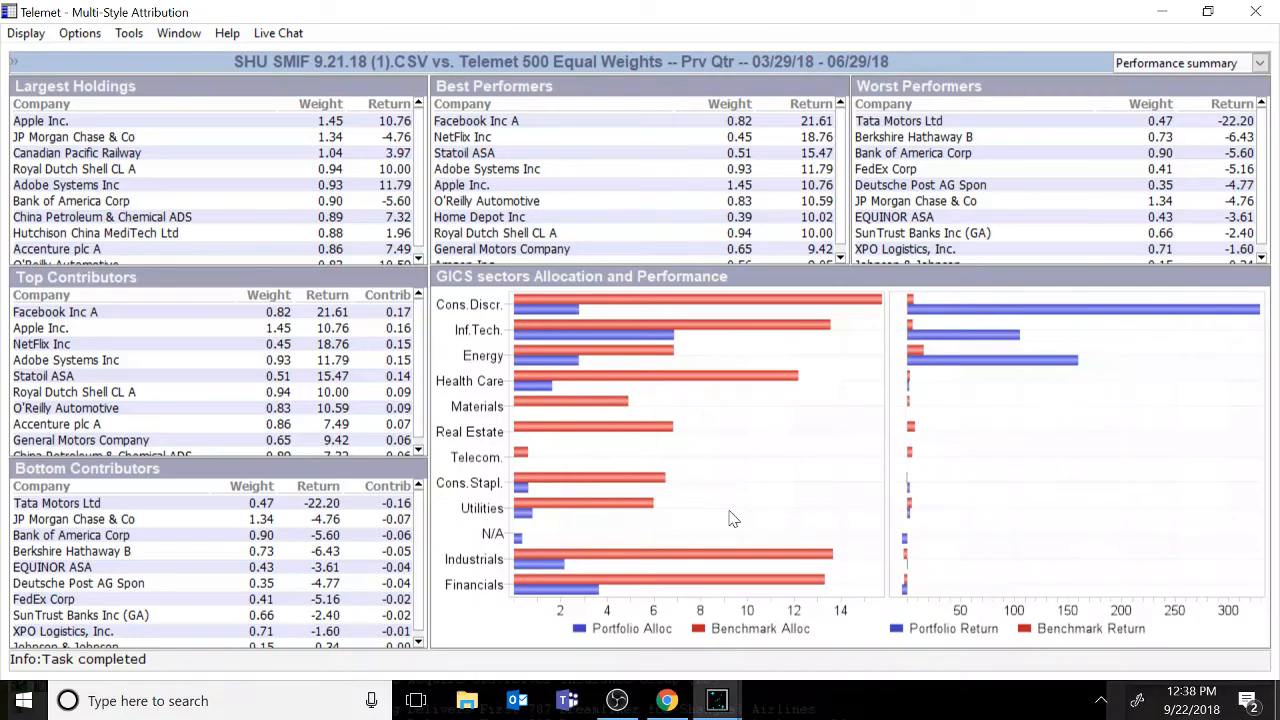
left_click(1259, 63)
left_click(1215, 117)
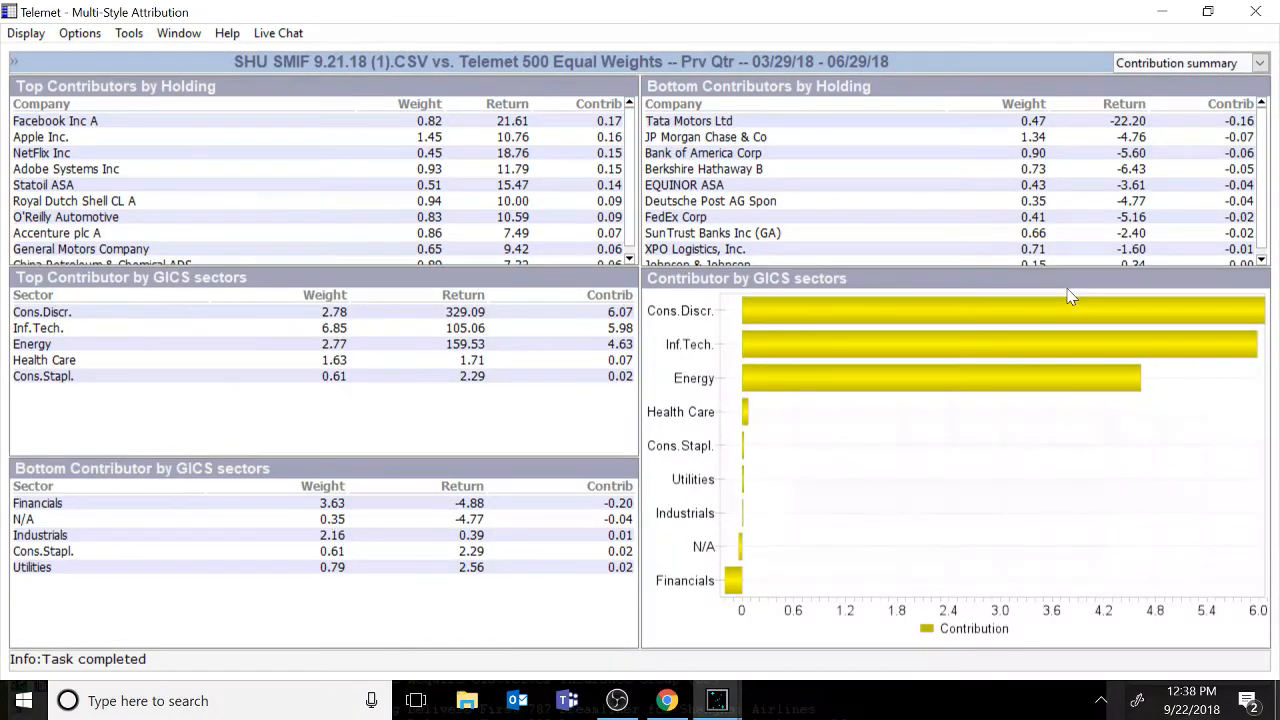
Switch the attribution report to Cumulative performance and then to Subperiod attribution.
left_click(1259, 63)
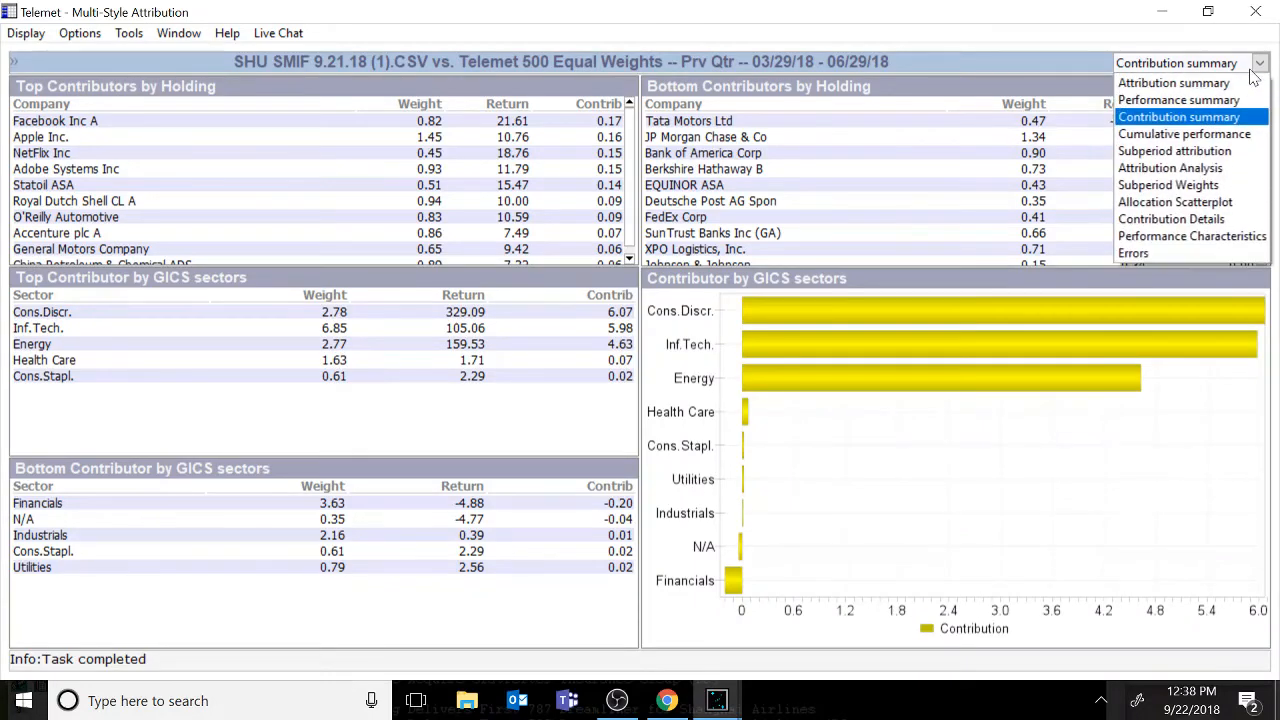
left_click(1213, 137)
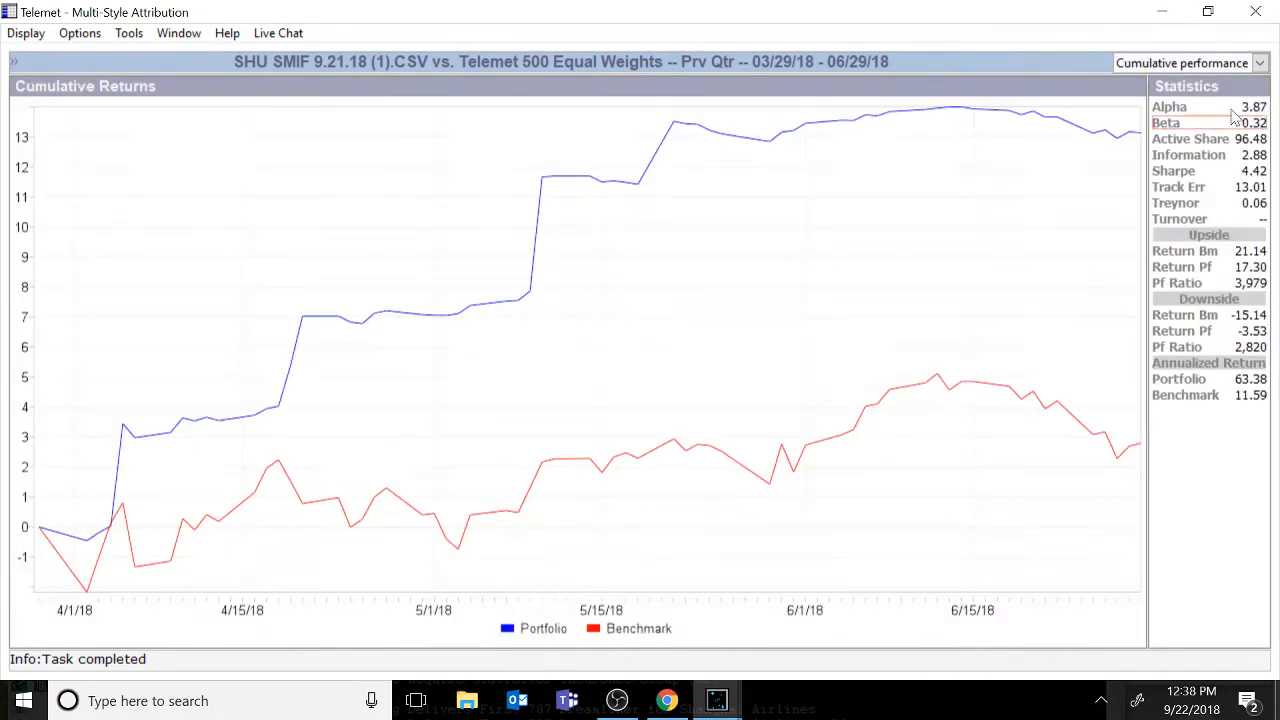
left_click(1260, 63)
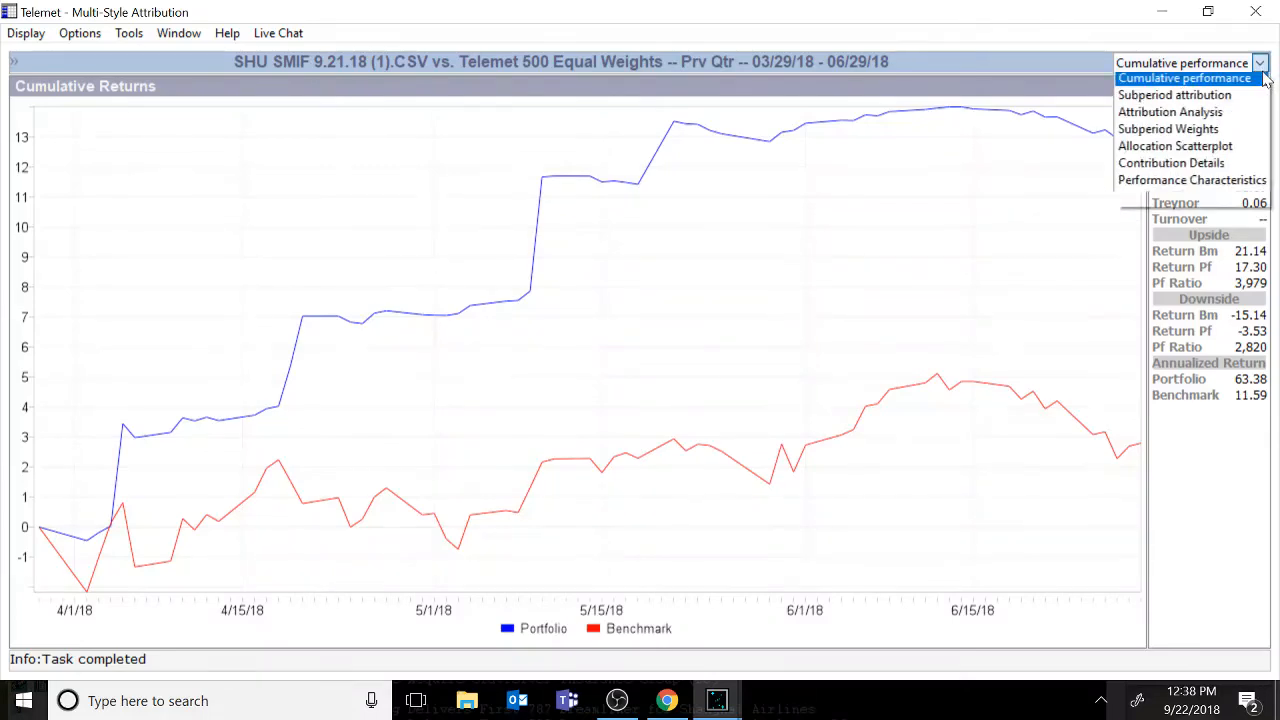
left_click(1236, 151)
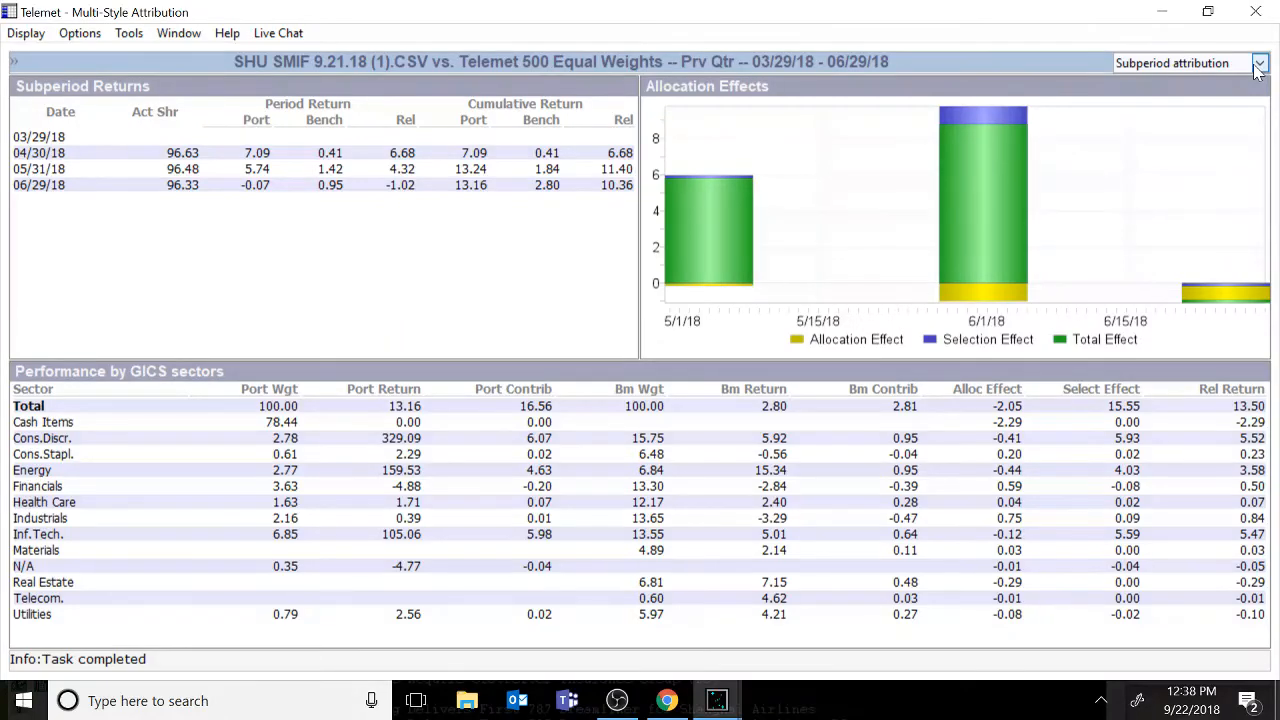
Switch the attribution report to Attribution Analysis and then to Subperiod Weights.
left_click(1259, 63)
left_click(1246, 169)
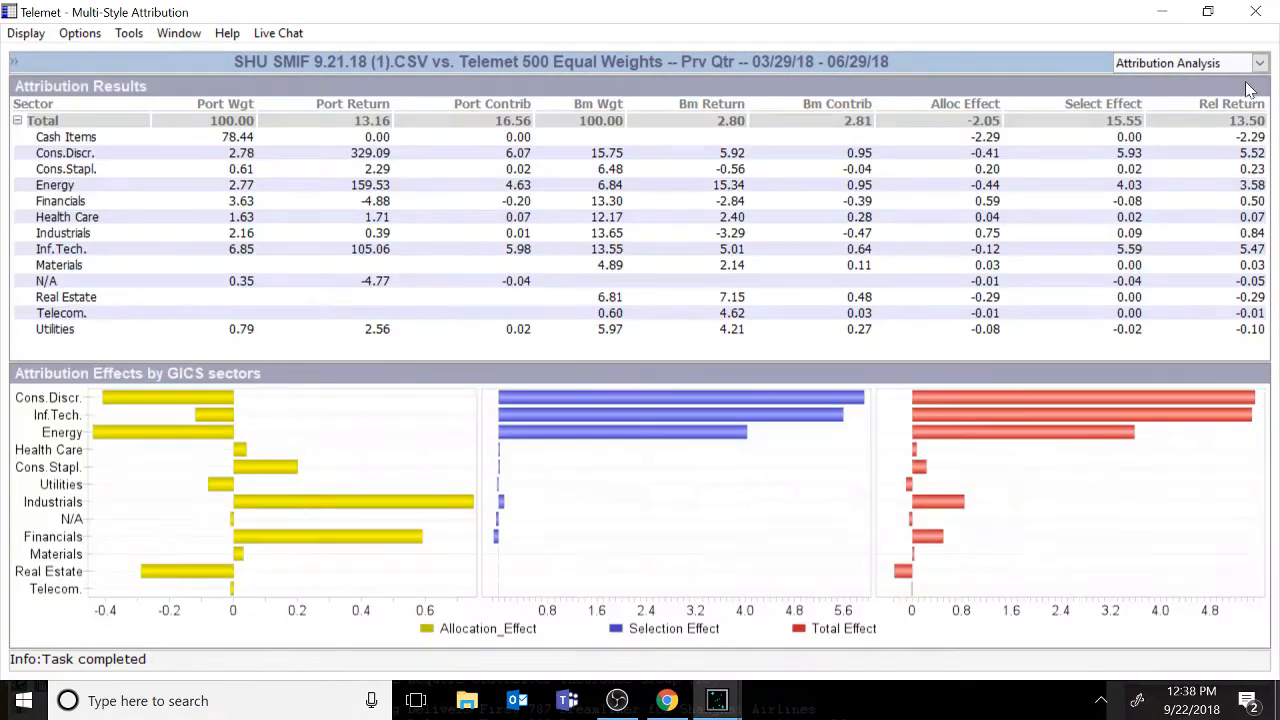
left_click(1259, 63)
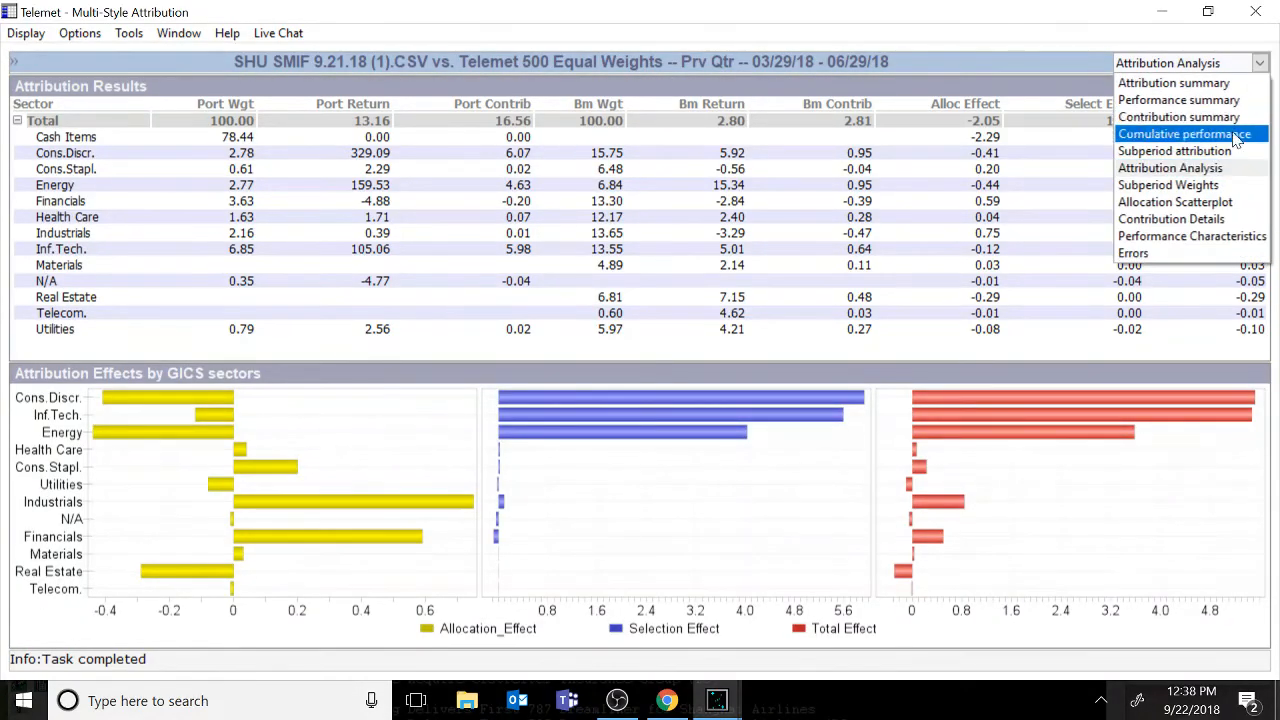
left_click(1226, 187)
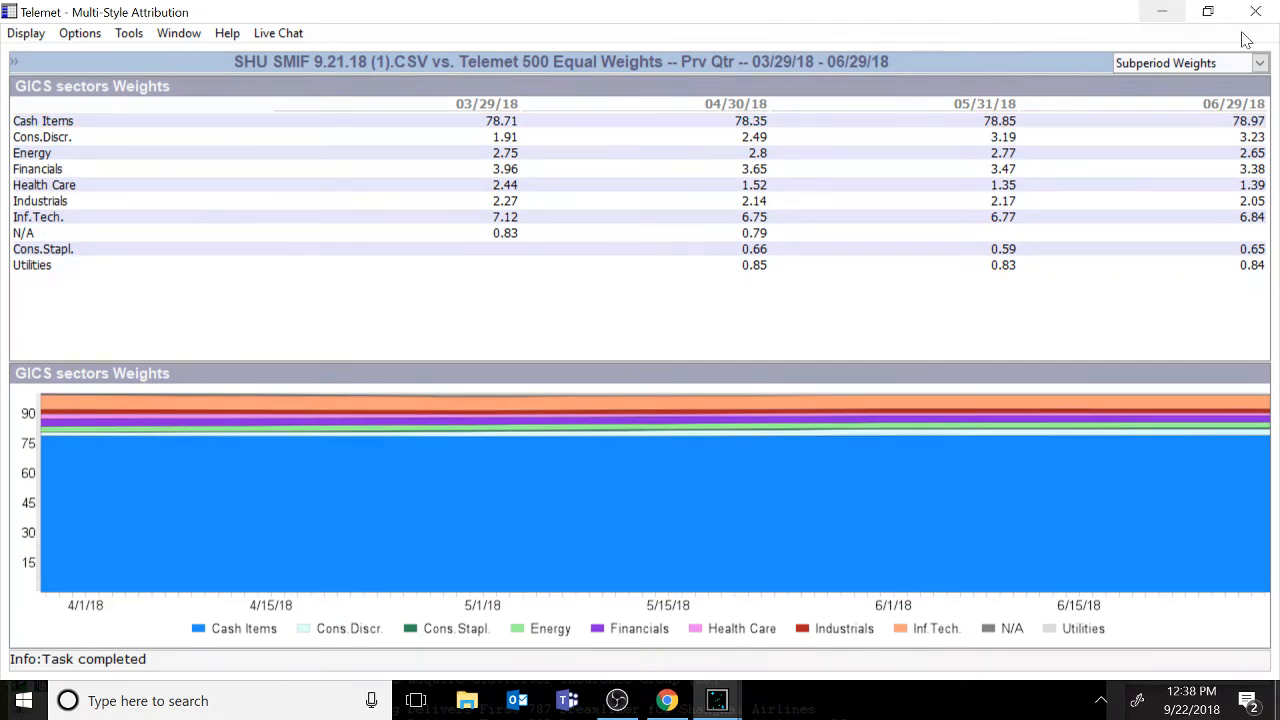
Switch the attribution report to Allocation Scatterplot and then to Performance Characteristics.
left_click(1260, 64)
left_click(1180, 203)
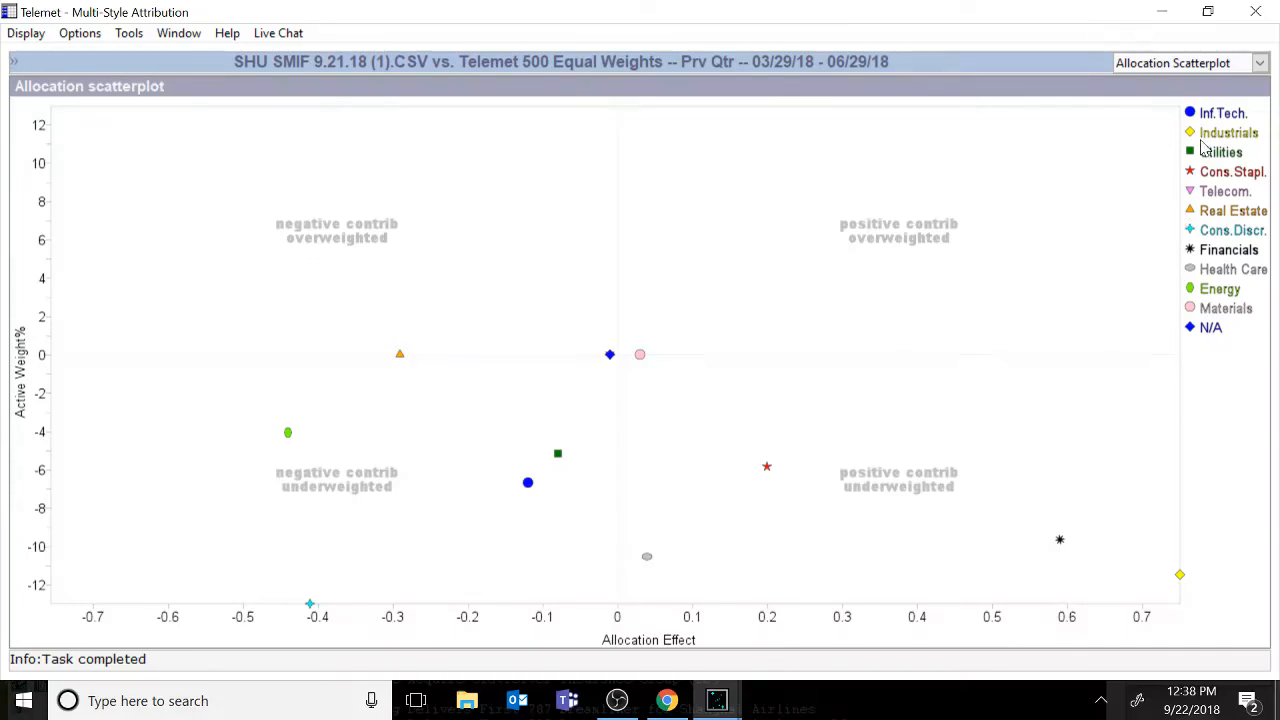
left_click(1259, 63)
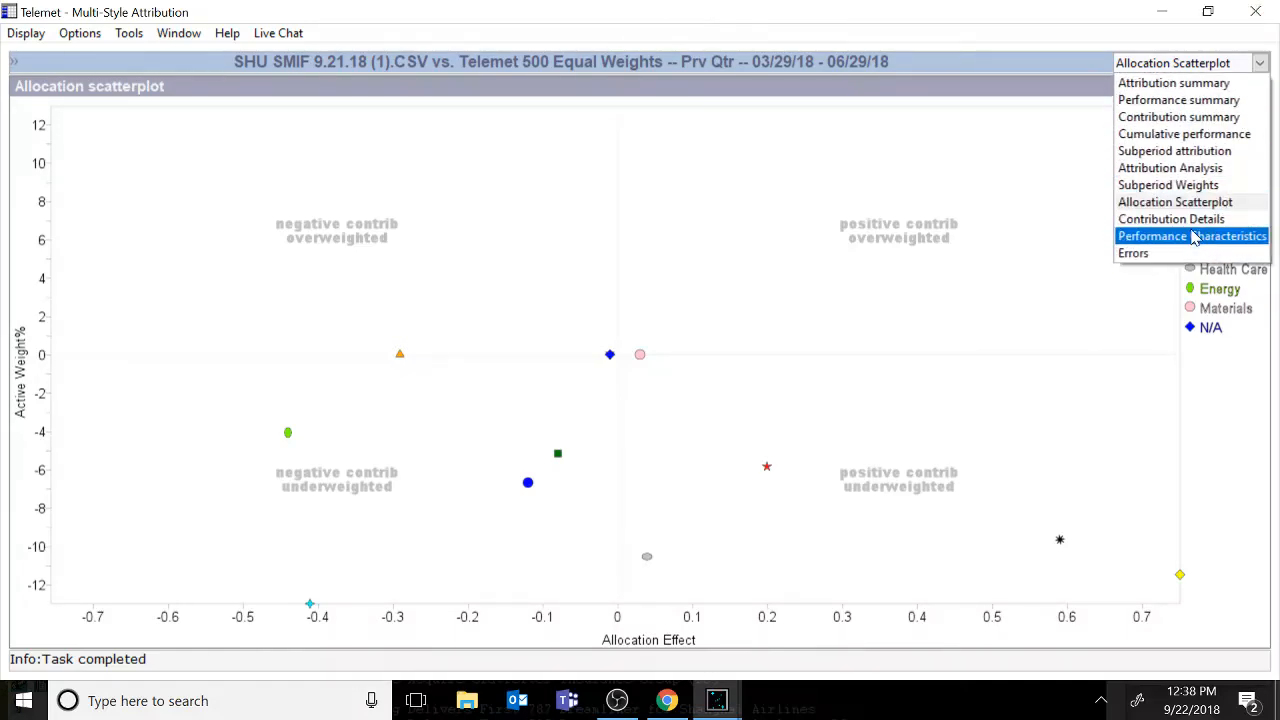
left_click(1196, 238)
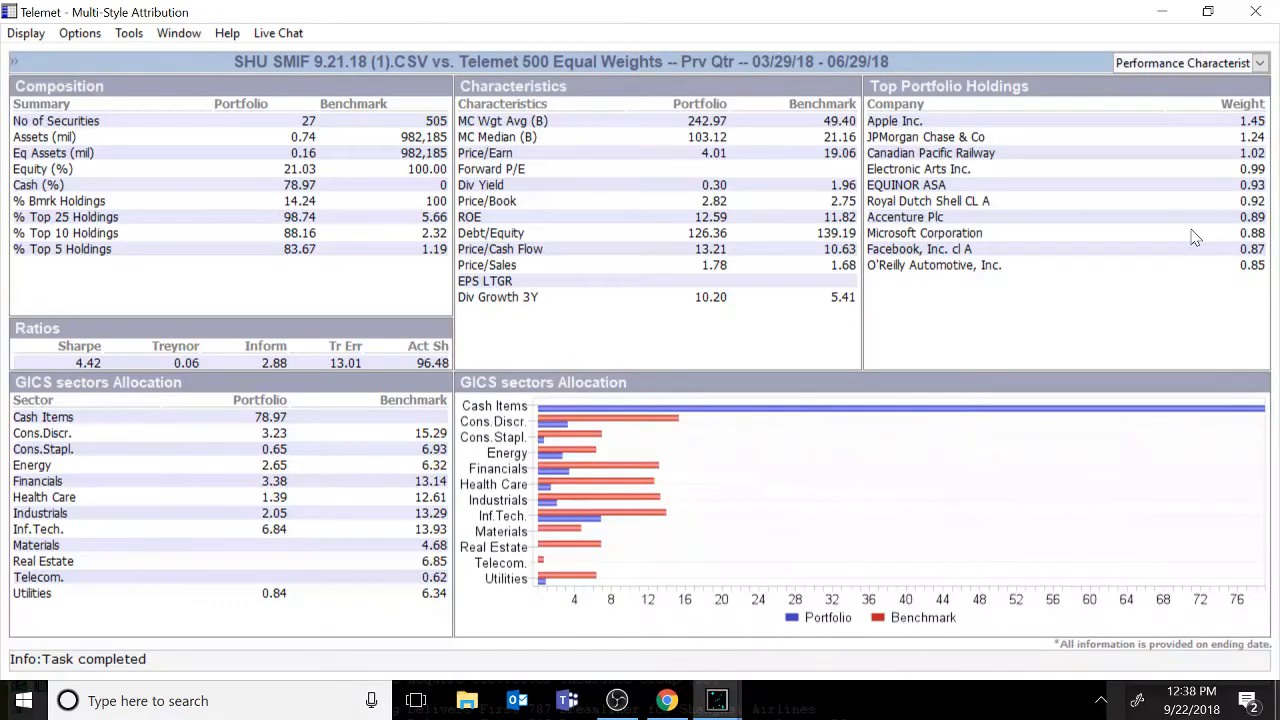
left_click(1262, 63)
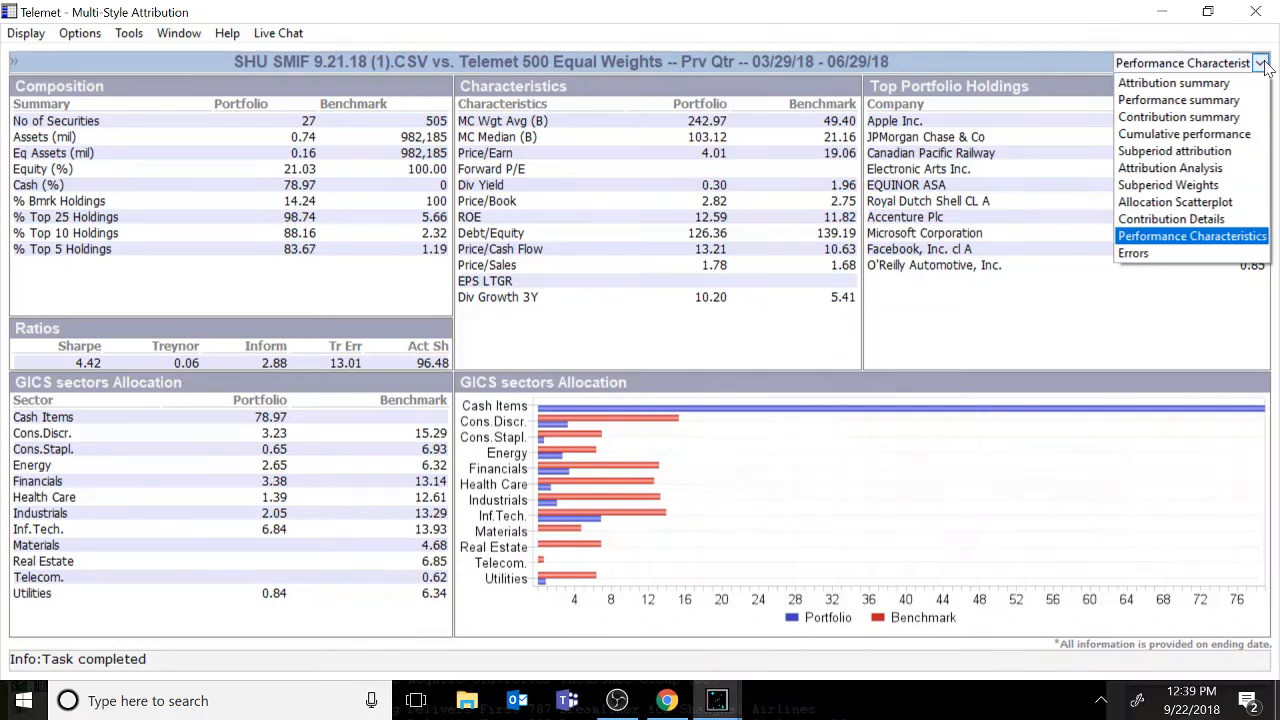
left_click(1020, 357)
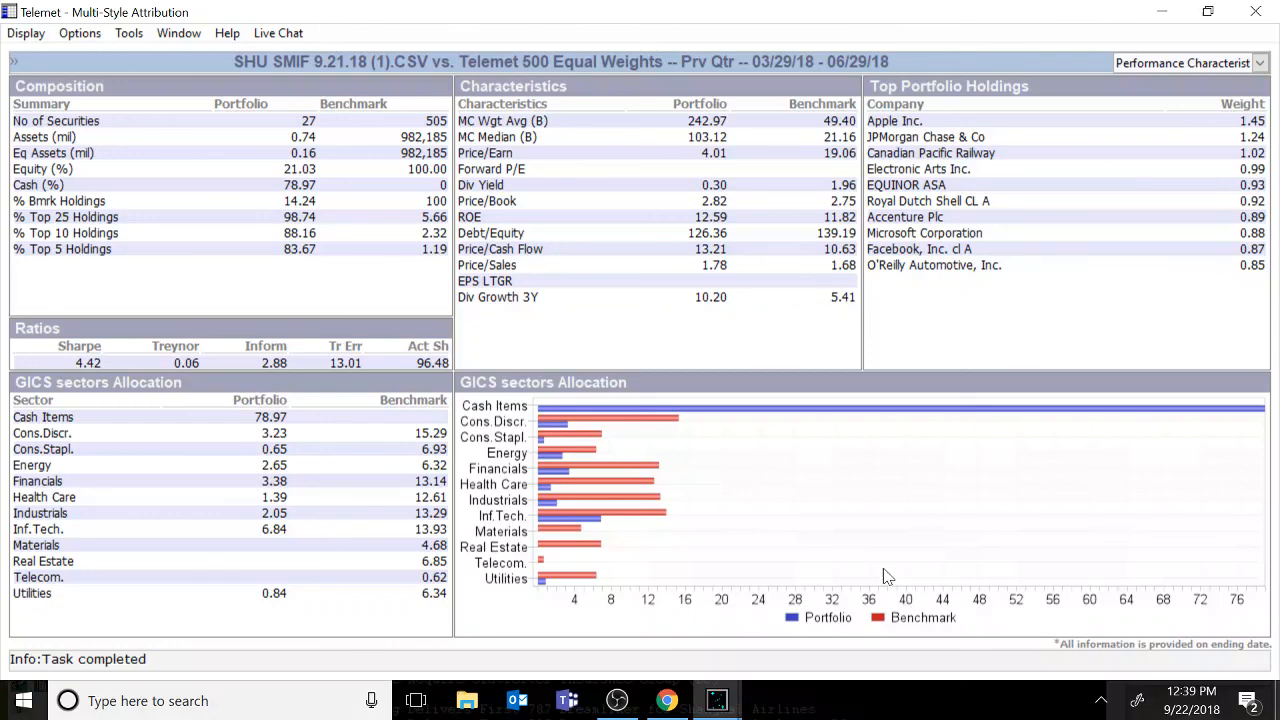
left_click(618, 700)
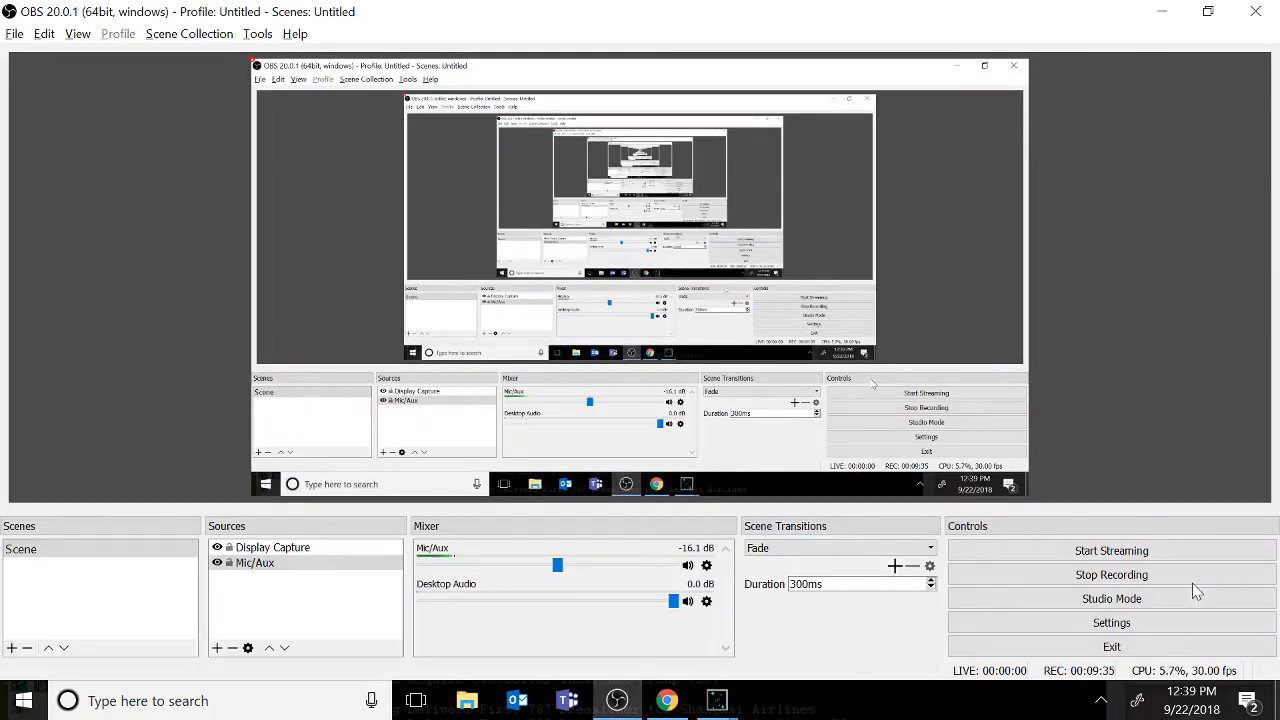